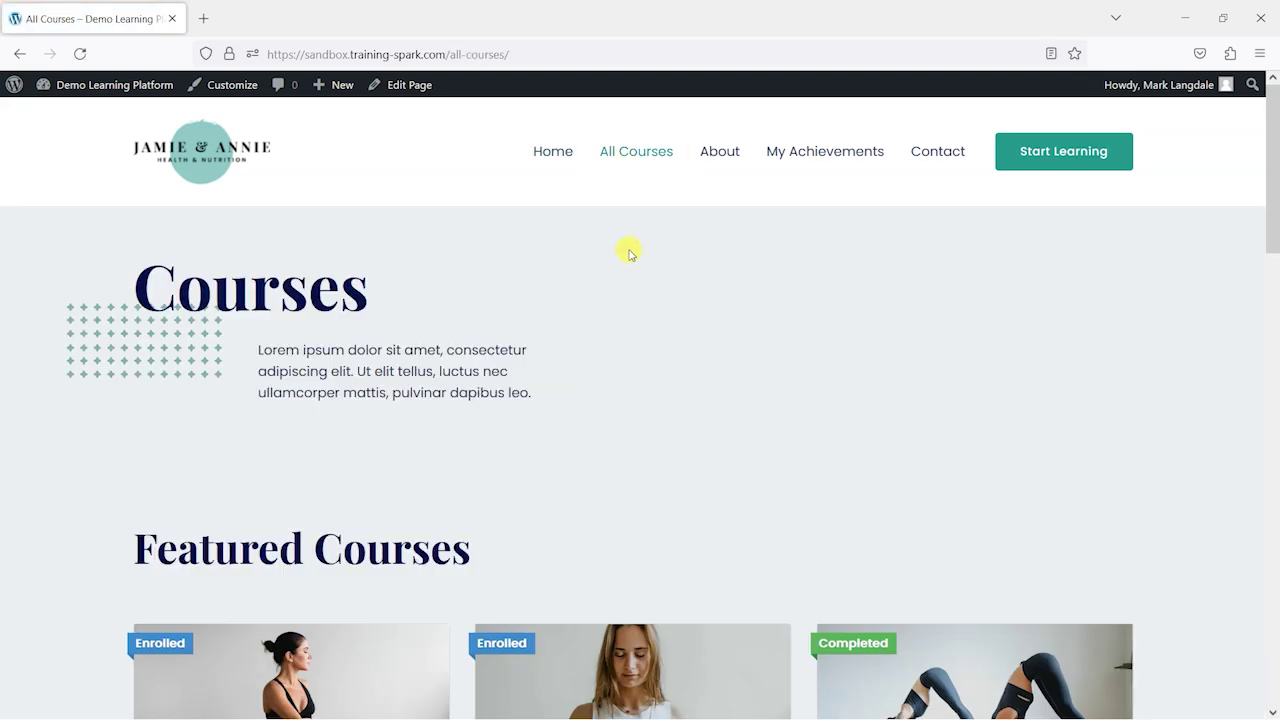
Go from the admin dashboard to the Plugins > Add New screen
{"action": "scroll", "coordinate": [630, 252], "scroll_direction": "down", "scroll_amount": 6}
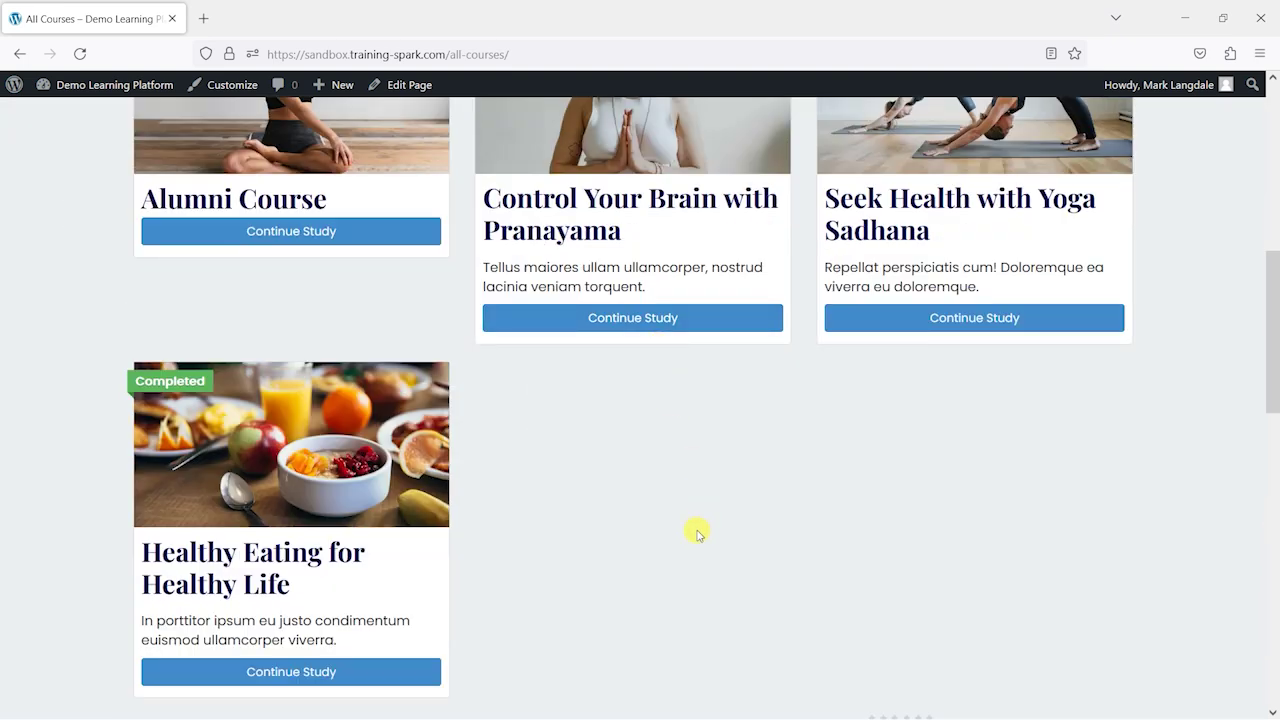
{"action": "scroll", "coordinate": [698, 535], "scroll_direction": "up", "scroll_amount": 1}
{"action": "scroll", "coordinate": [717, 583], "scroll_direction": "down", "scroll_amount": 2}
{"action": "scroll", "coordinate": [766, 569], "scroll_direction": "up", "scroll_amount": 2}
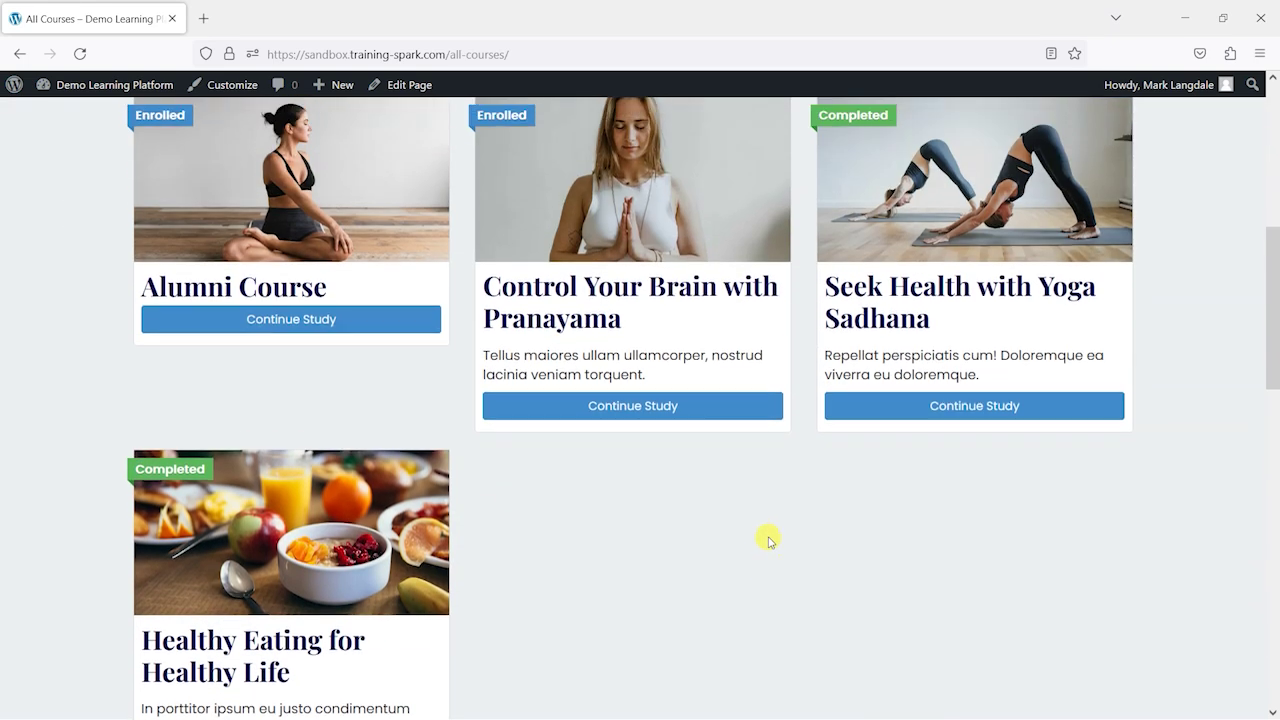
{"action": "scroll", "coordinate": [768, 540], "scroll_direction": "up", "scroll_amount": 2}
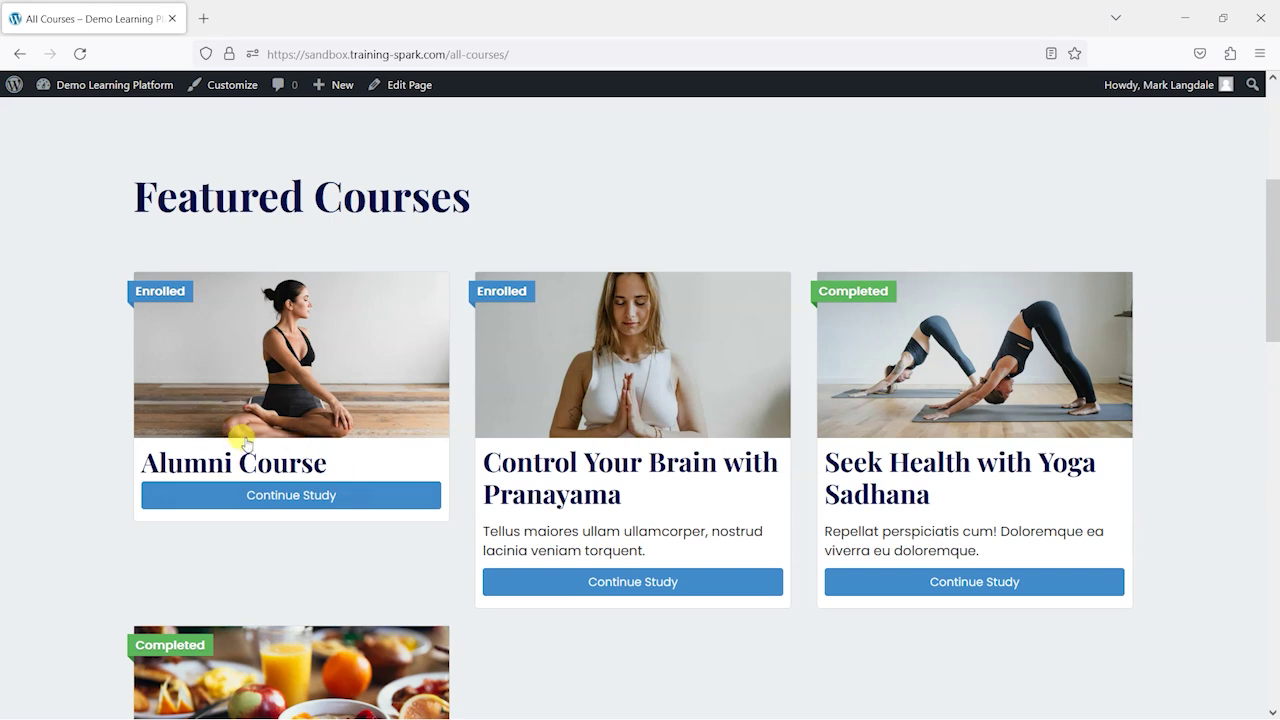
{"action": "scroll", "coordinate": [1030, 370], "scroll_direction": "down", "scroll_amount": 2}
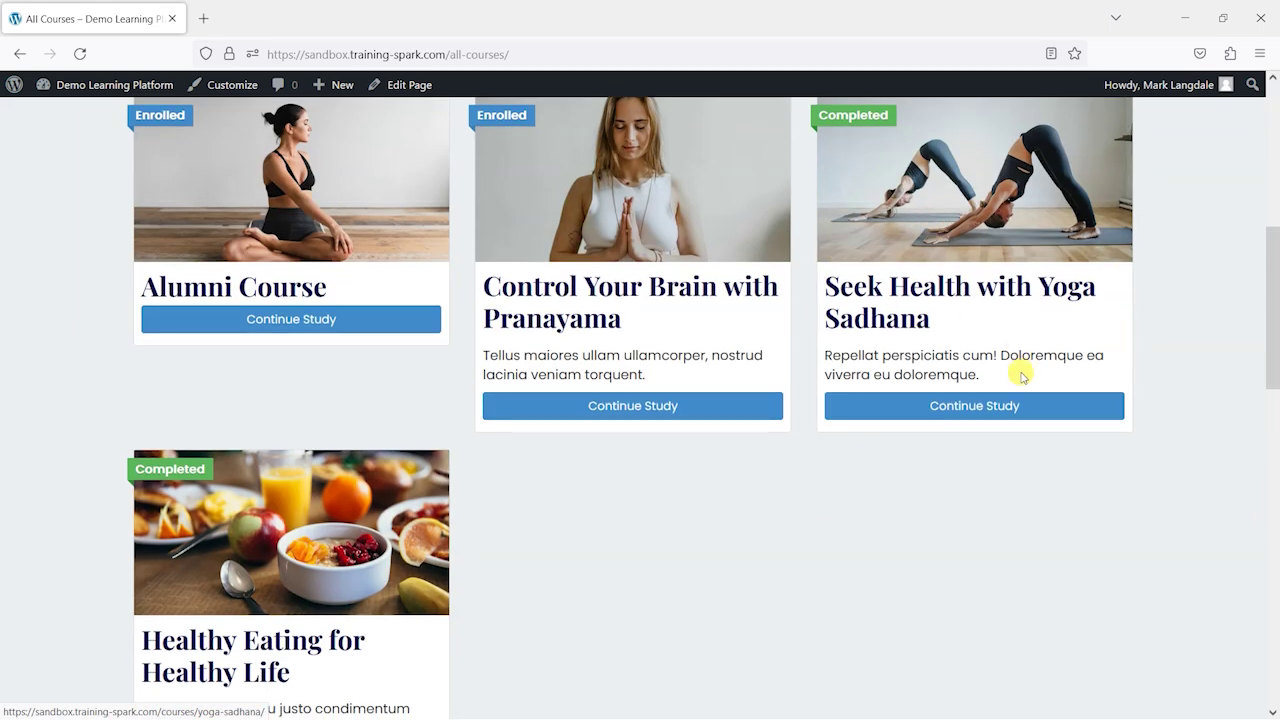
{"action": "scroll", "coordinate": [990, 360], "scroll_direction": "up", "scroll_amount": 1}
{"action": "scroll", "coordinate": [700, 370], "scroll_direction": "down", "scroll_amount": 3}
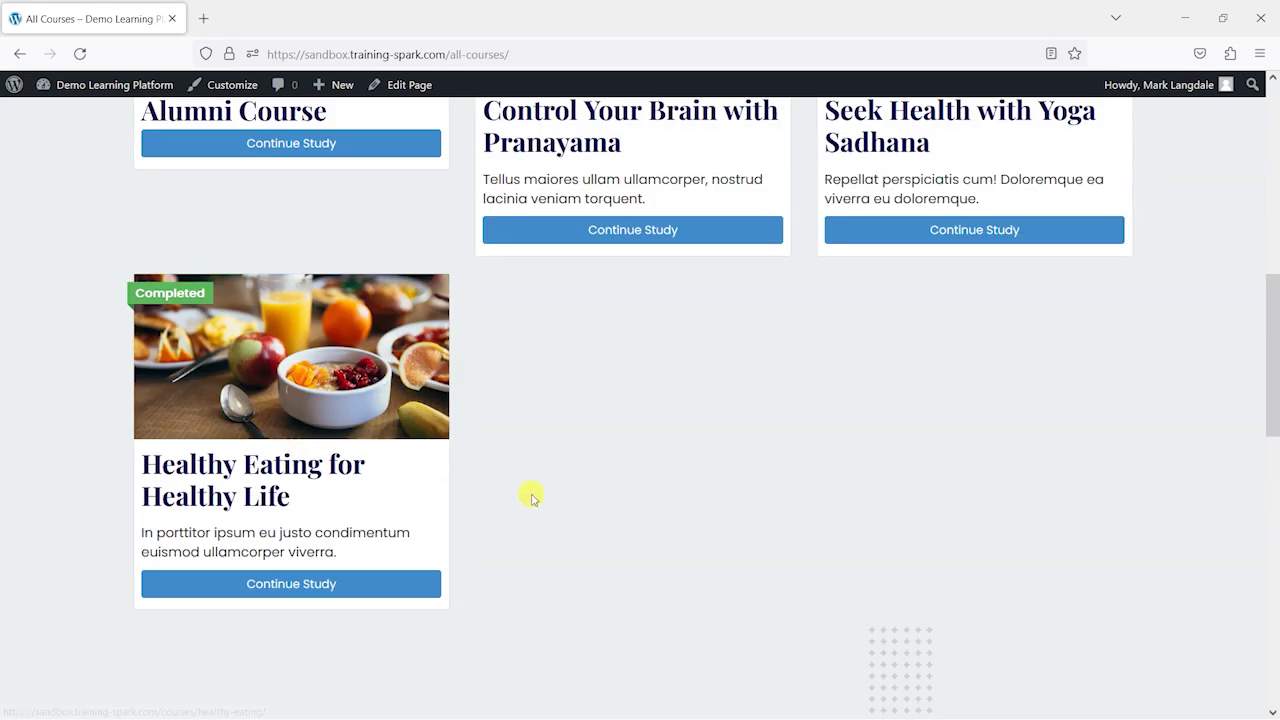
{"action": "scroll", "coordinate": [532, 497], "scroll_direction": "up", "scroll_amount": 2}
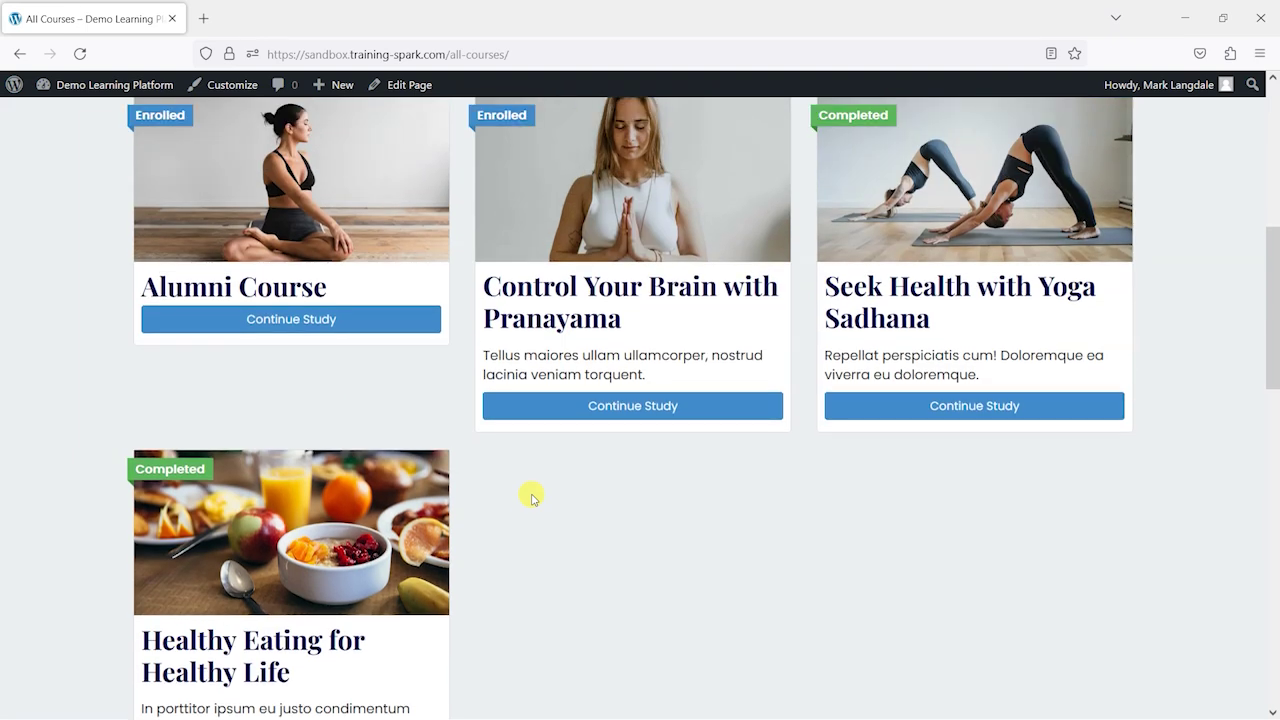
{"action": "scroll", "coordinate": [532, 497], "scroll_direction": "up", "scroll_amount": 2}
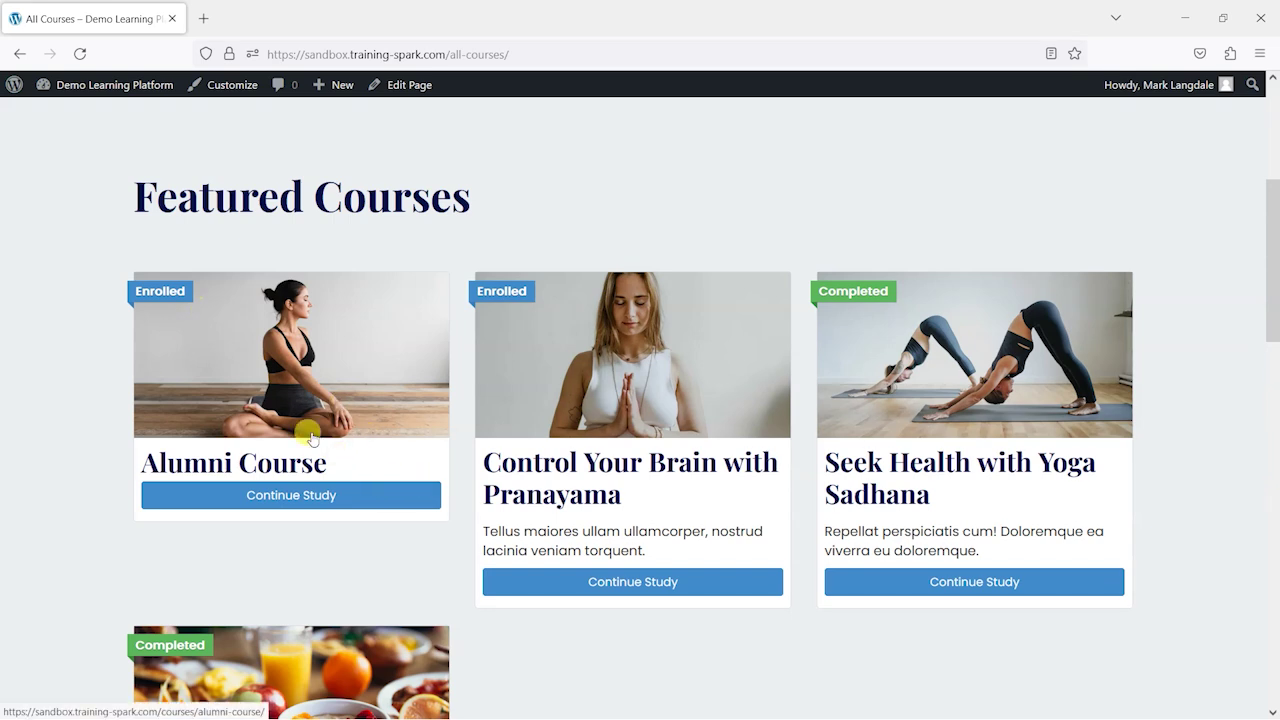
{"action": "scroll", "coordinate": [308, 437], "scroll_direction": "down", "scroll_amount": 3}
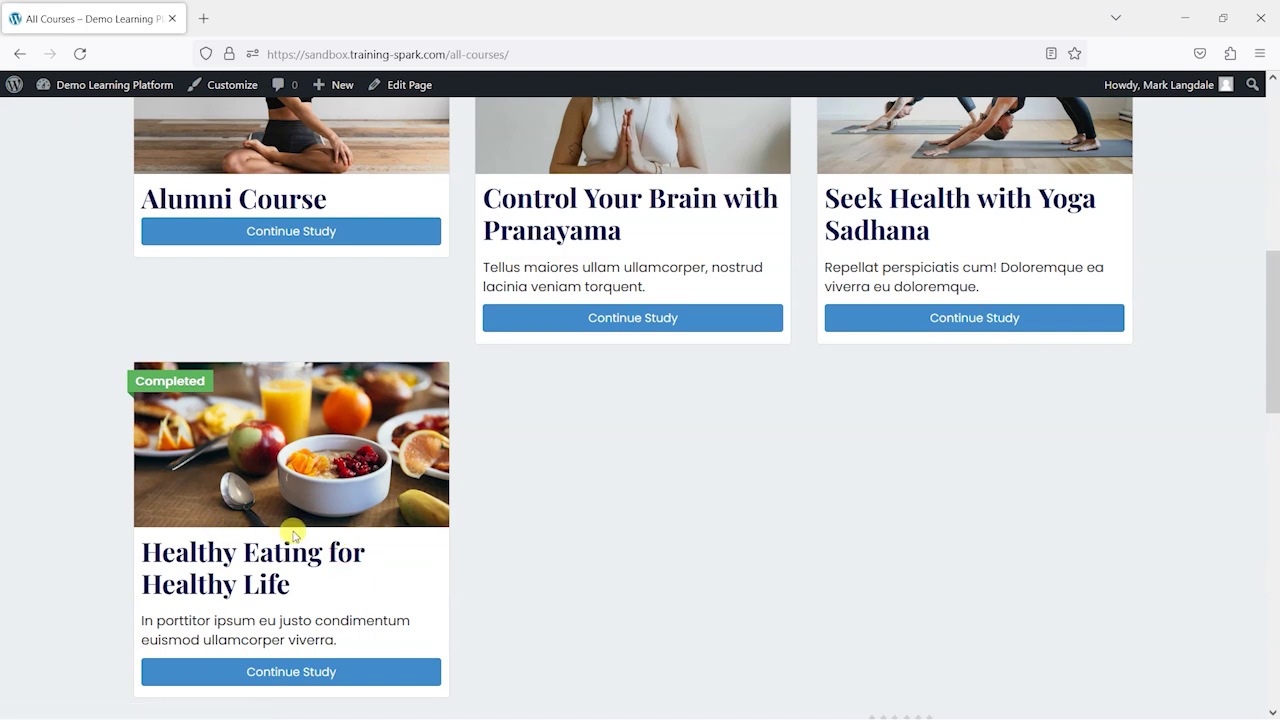
{"action": "scroll", "coordinate": [290, 530], "scroll_direction": "down", "scroll_amount": 1}
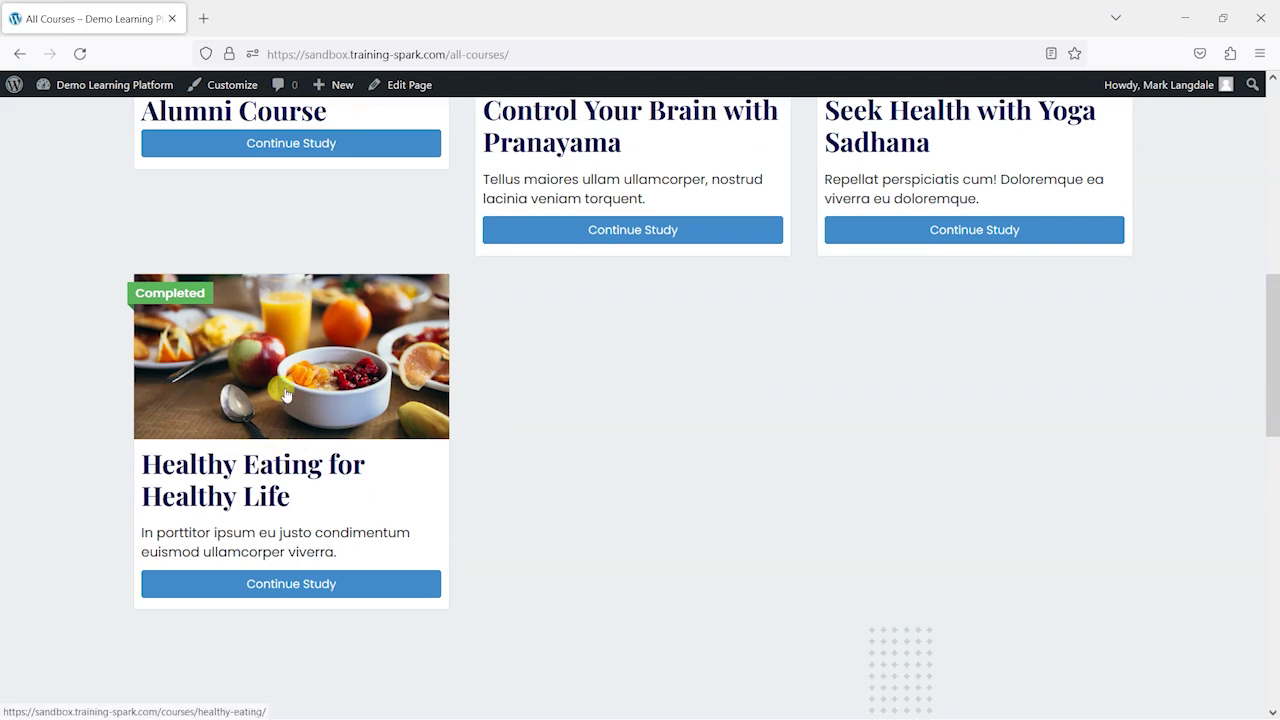
{"action": "scroll", "coordinate": [523, 423], "scroll_direction": "up", "scroll_amount": 1}
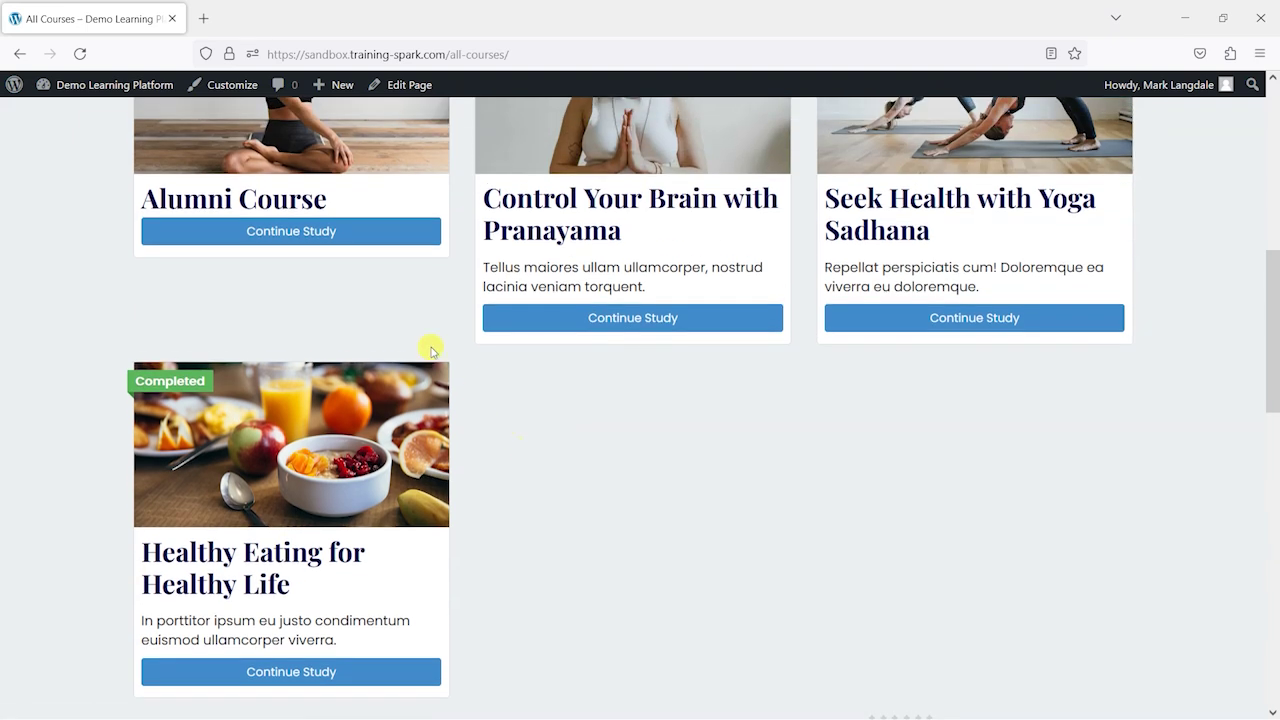
{"action": "mouse_move", "coordinate": [86, 85]}
{"action": "left_click", "coordinate": [85, 114]}
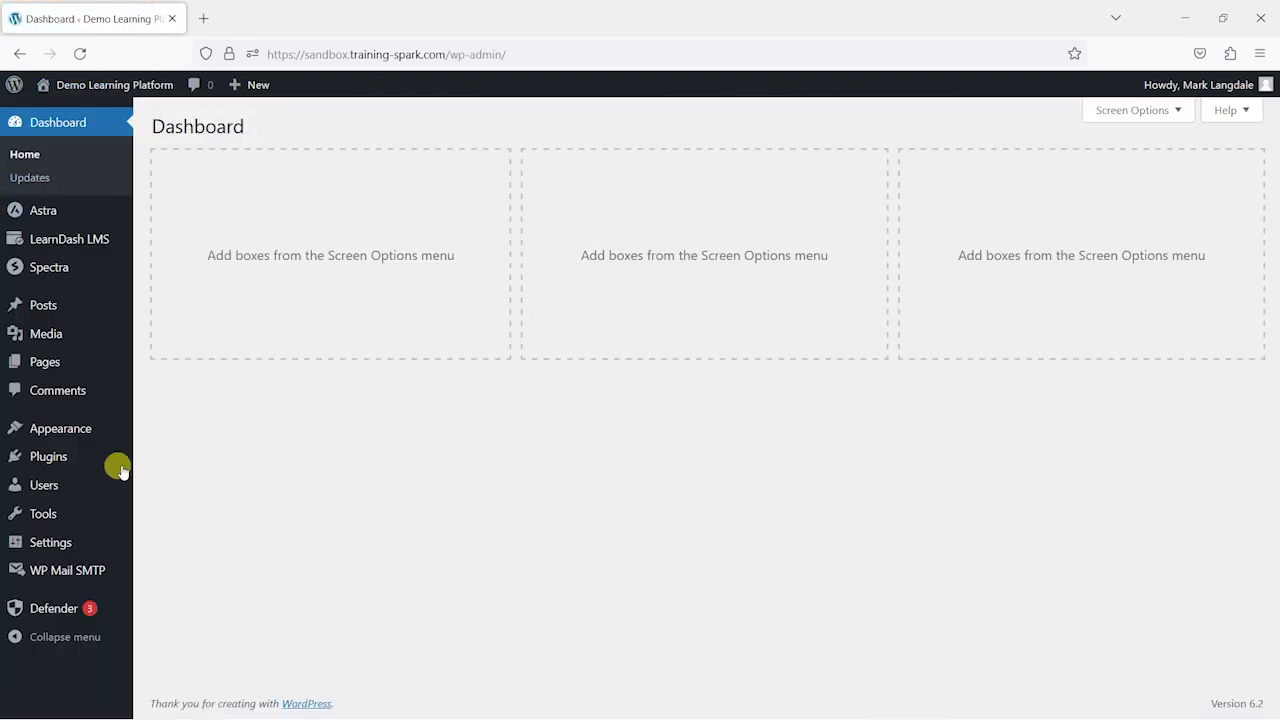
{"action": "left_click", "coordinate": [52, 463]}
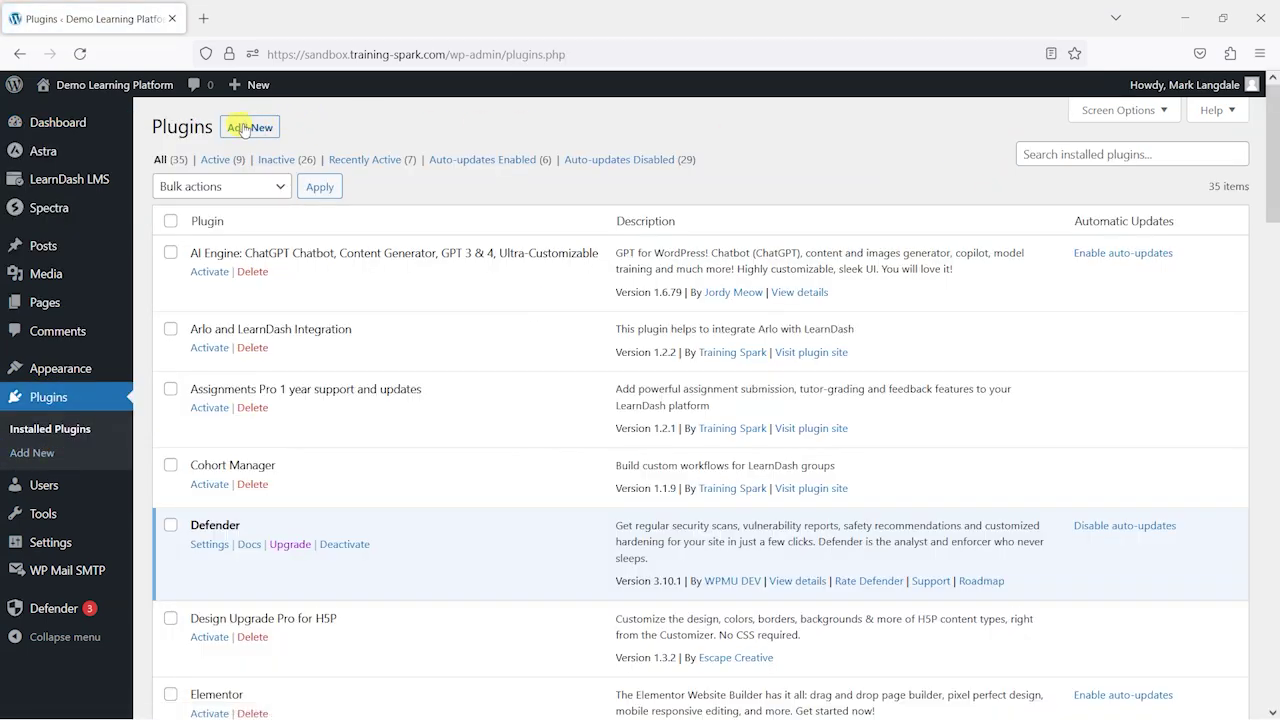
{"action": "left_click", "coordinate": [243, 129]}
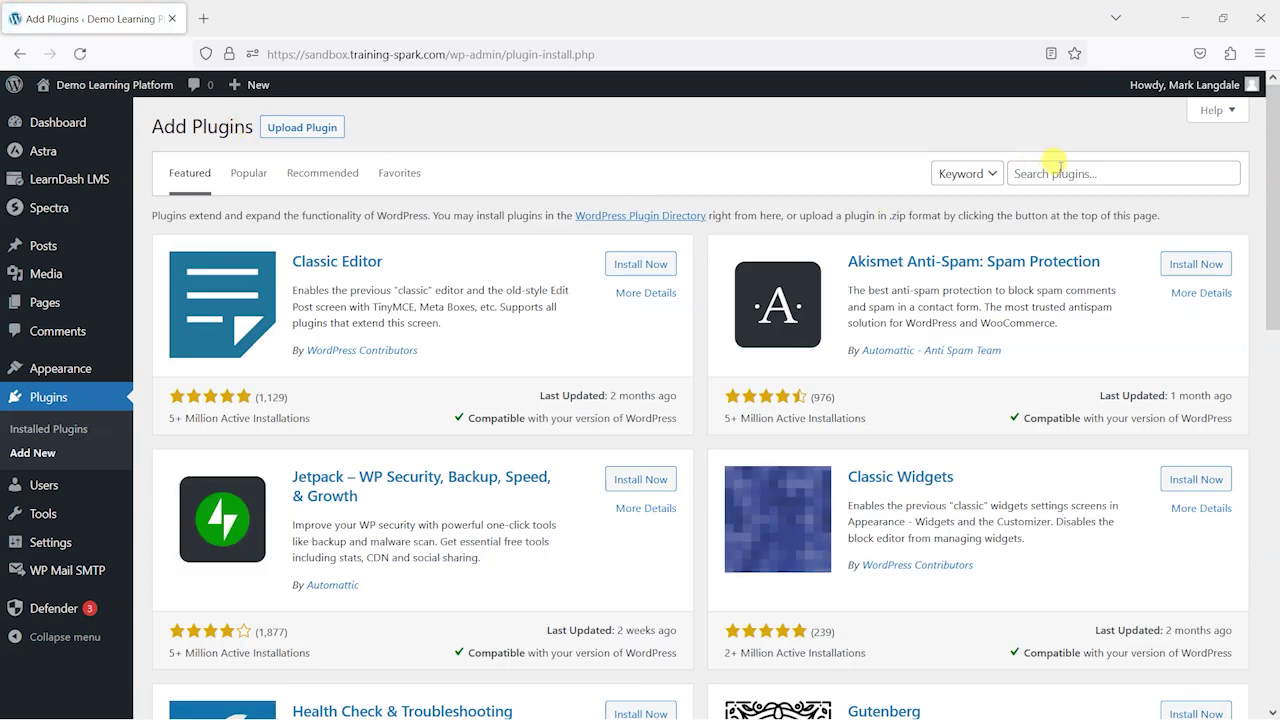
Search the plugin directory for 'Auto', then install and activate Uncanny Automator
{"action": "left_click", "coordinate": [1052, 168]}
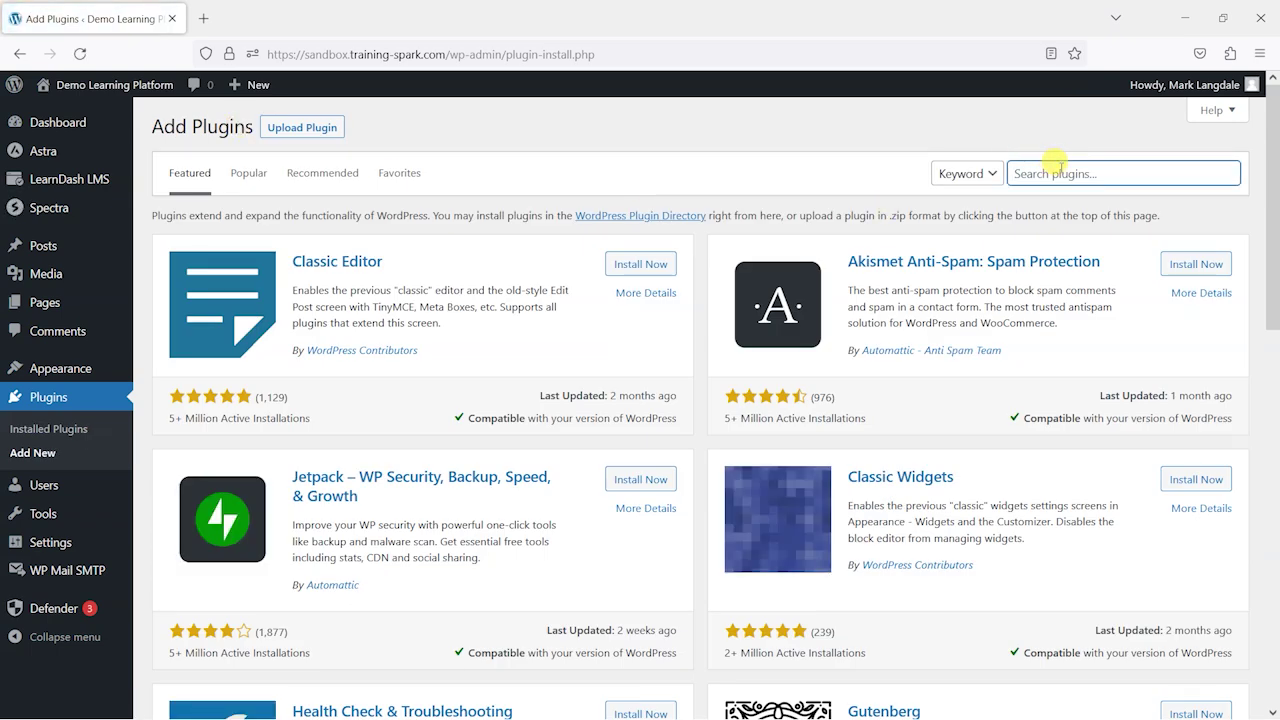
{"action": "type", "text": "Automator"}
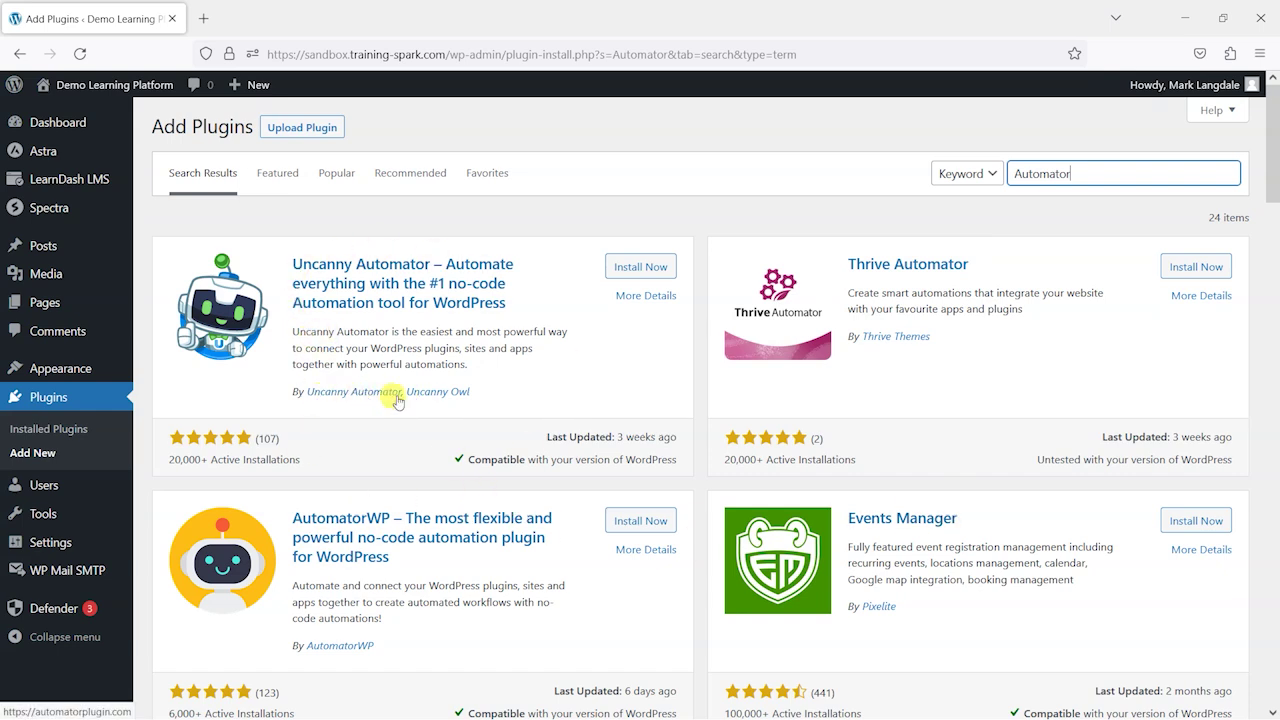
{"action": "left_click_drag", "start_coordinate": [478, 391], "coordinate": [410, 396]}
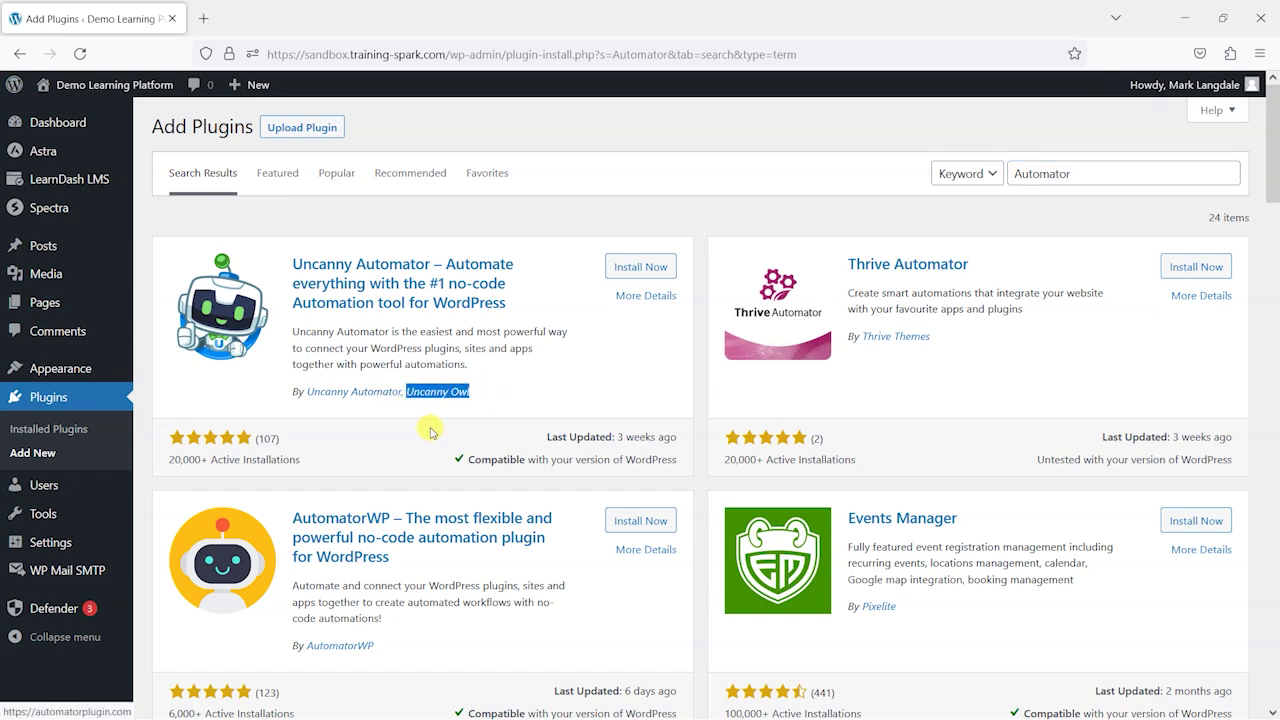
{"action": "left_click", "coordinate": [503, 379]}
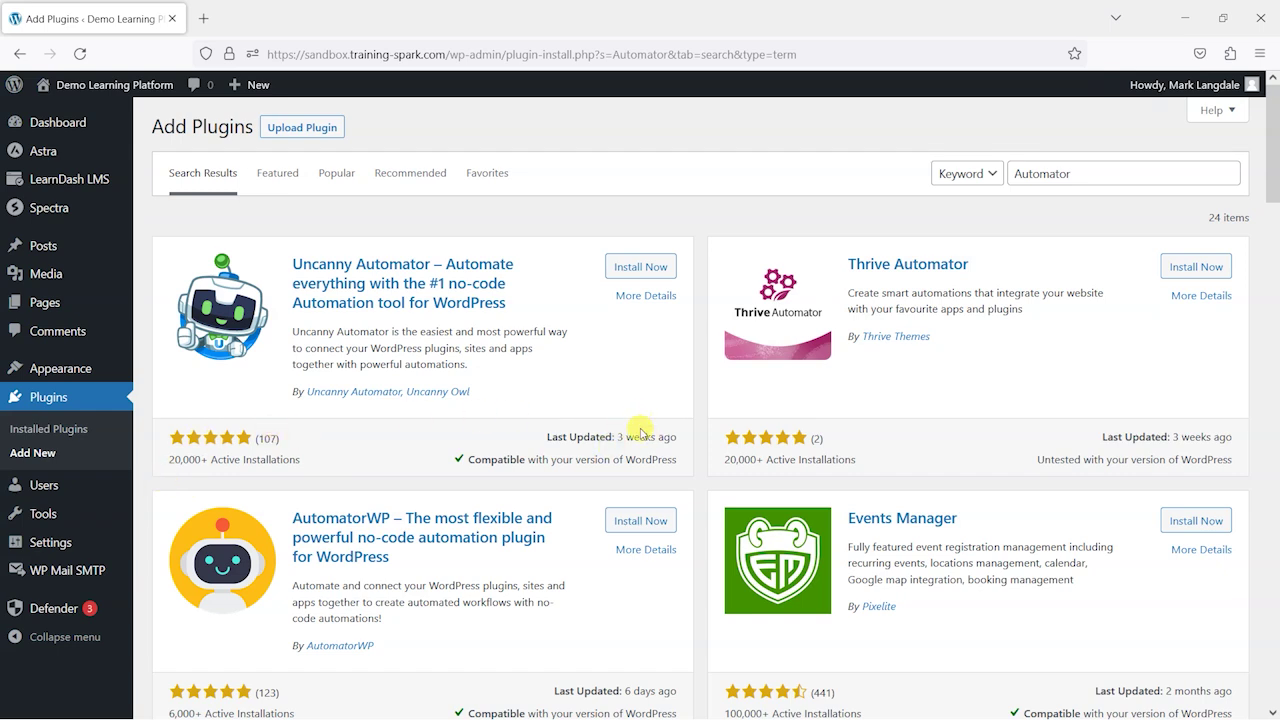
{"action": "left_click", "coordinate": [635, 267]}
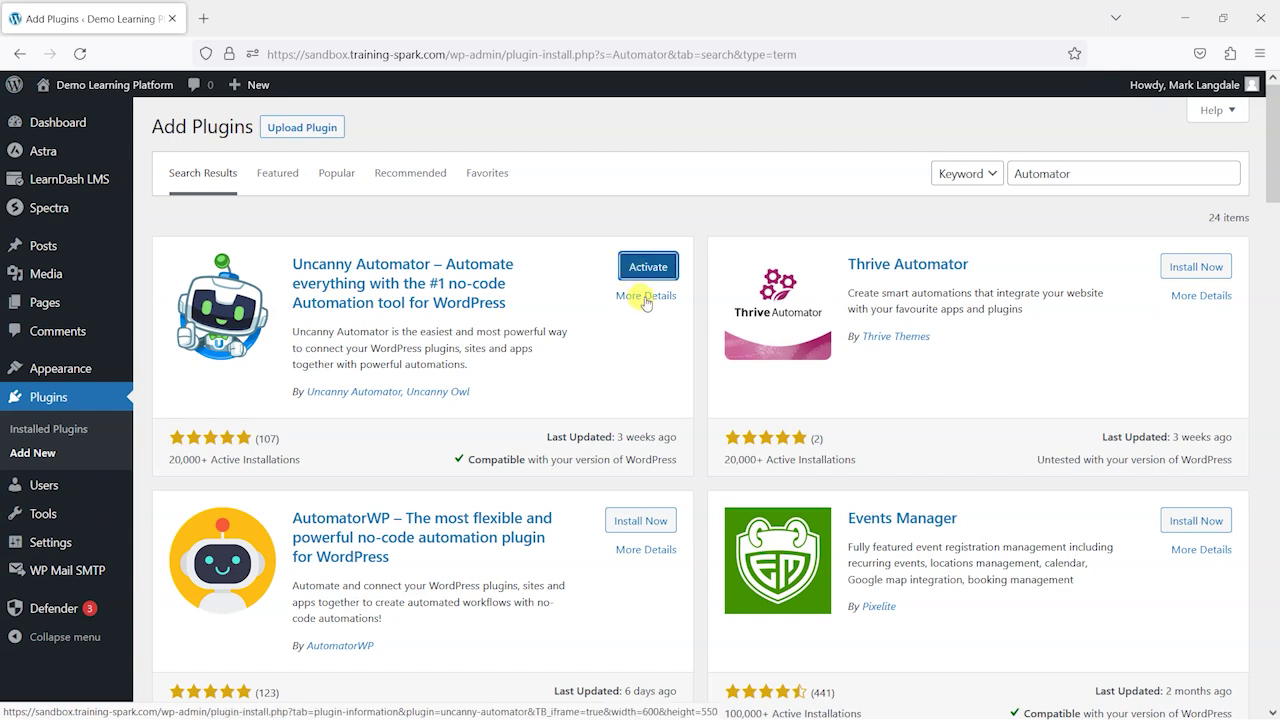
{"action": "left_click", "coordinate": [648, 272]}
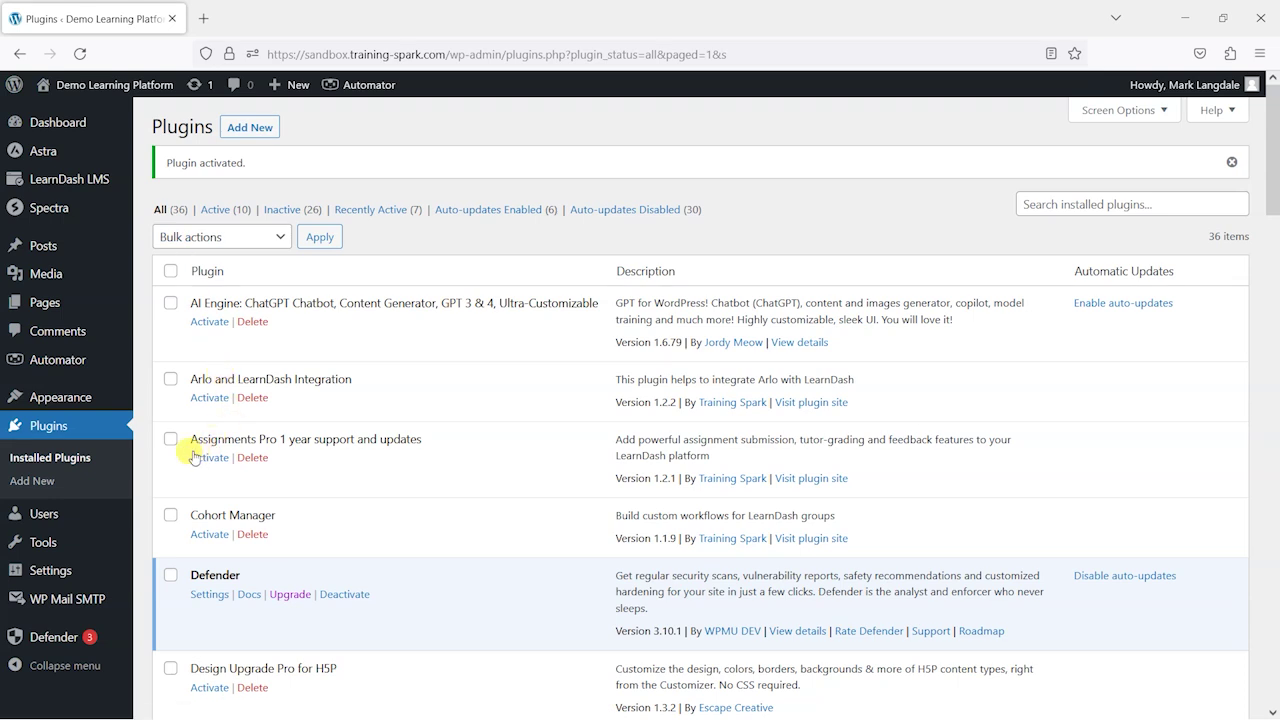
From Automator's All recipes list, start a new recipe with Add new
{"action": "mouse_move", "coordinate": [55, 366]}
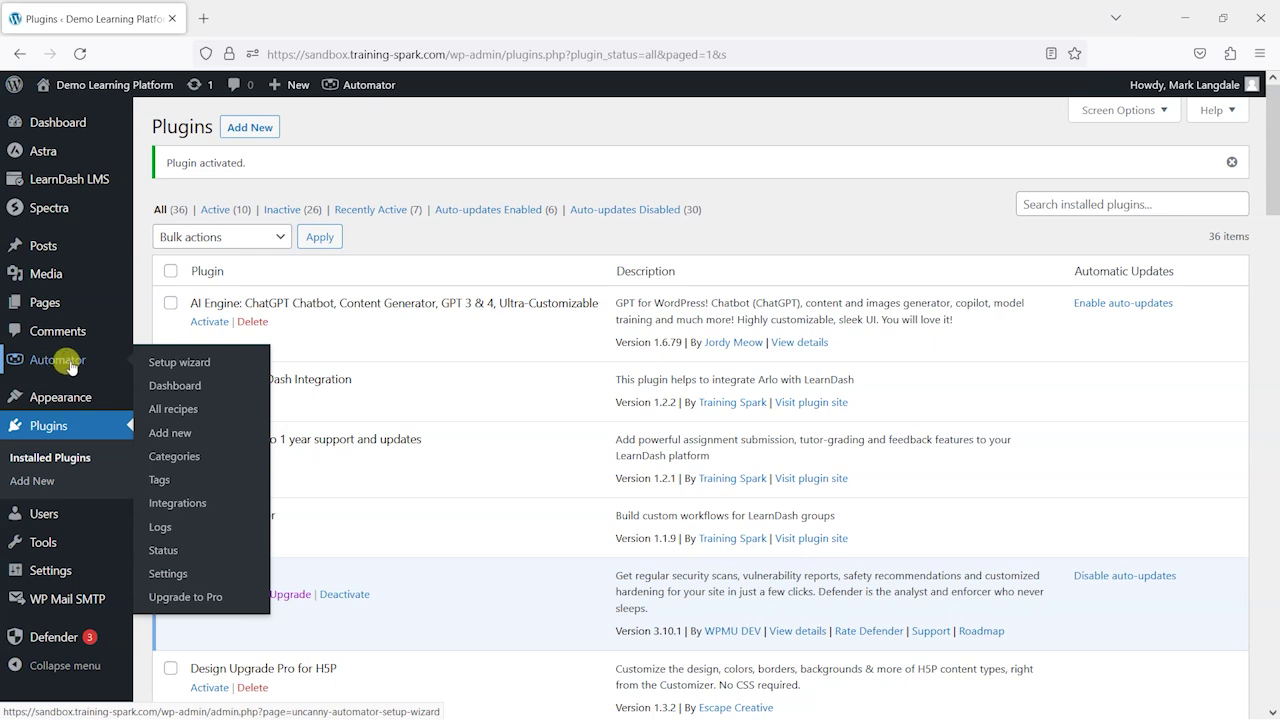
{"action": "left_click", "coordinate": [174, 412]}
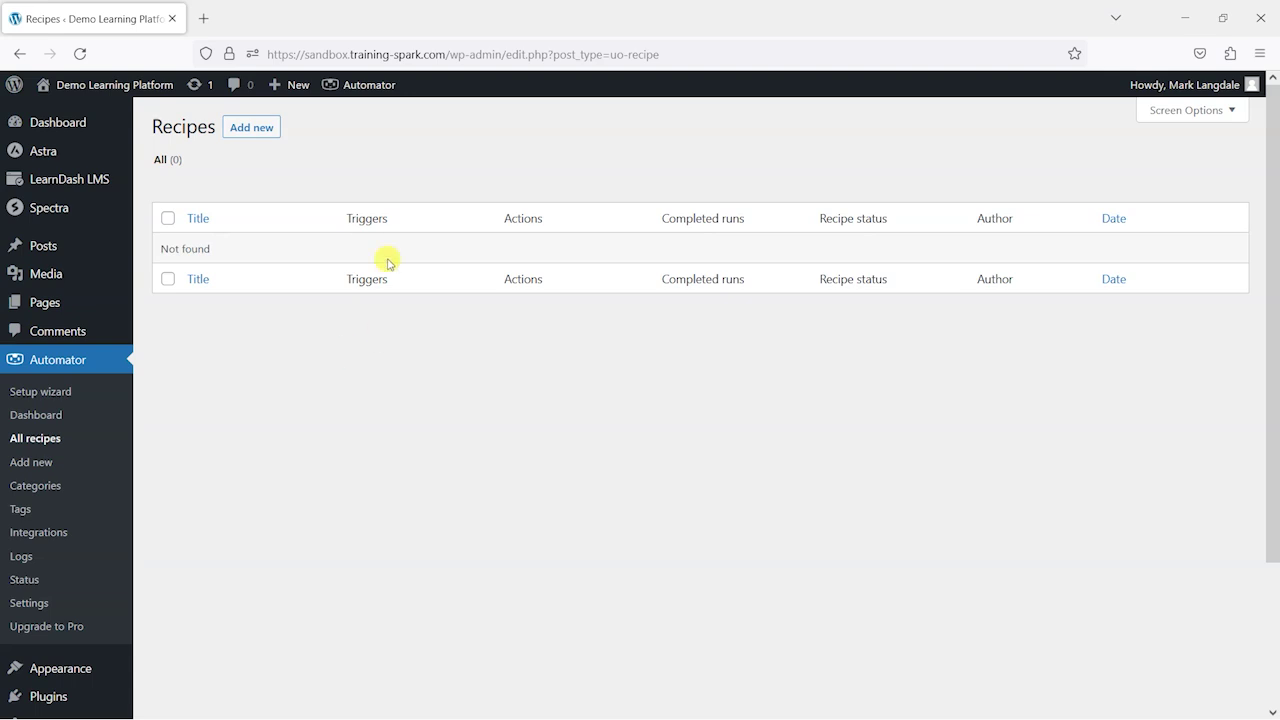
{"action": "left_click", "coordinate": [245, 130]}
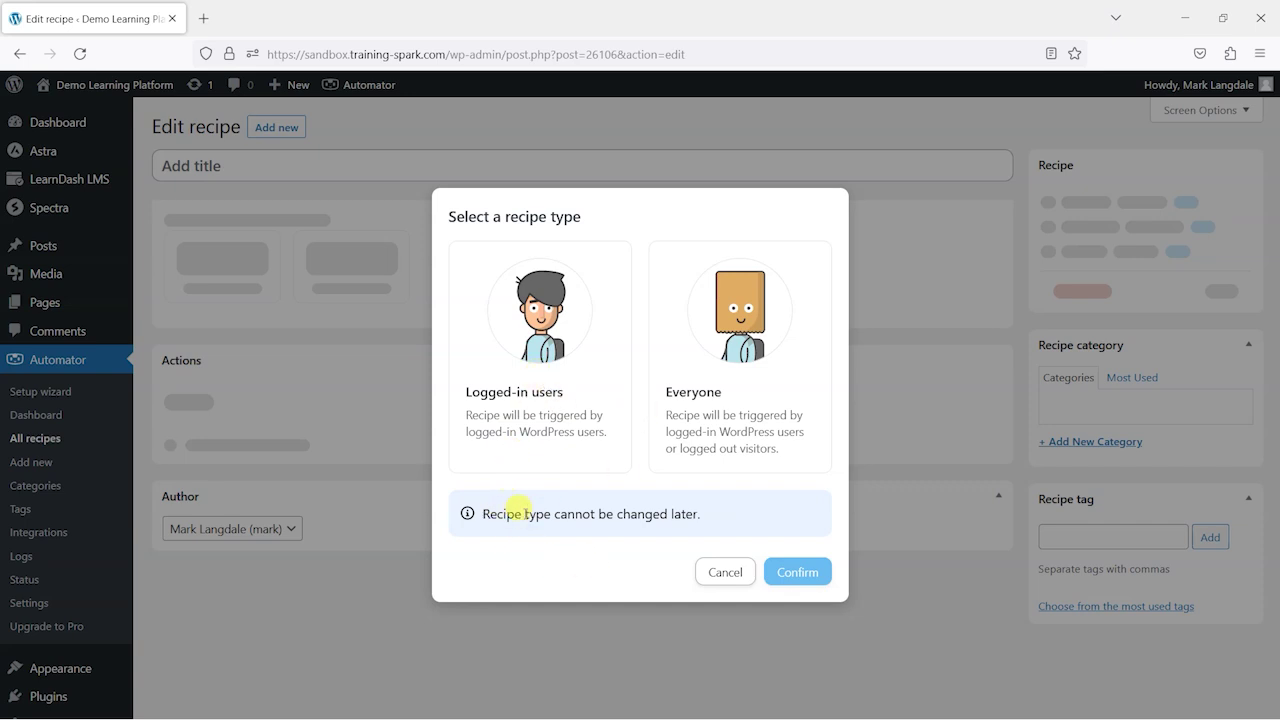
Confirm the Logged-in users recipe type and title the recipe 'Add users to Alumni'
{"action": "left_click", "coordinate": [545, 338]}
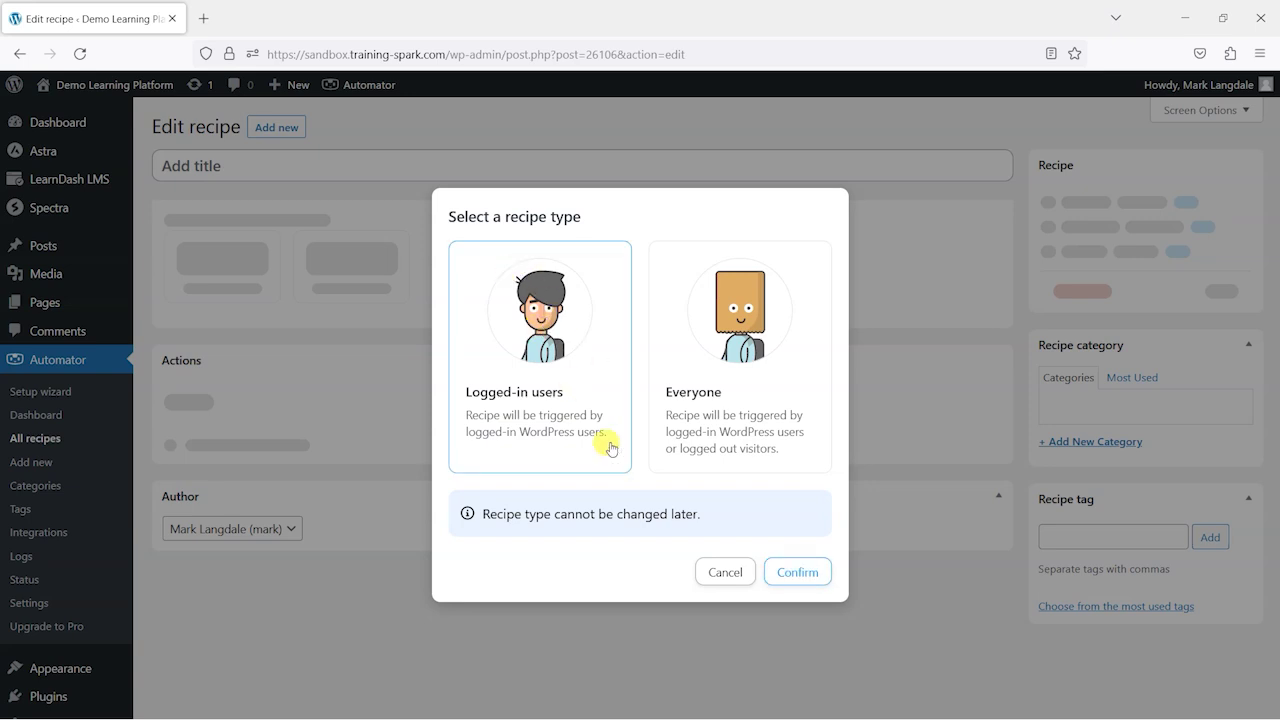
{"action": "left_click", "coordinate": [786, 571]}
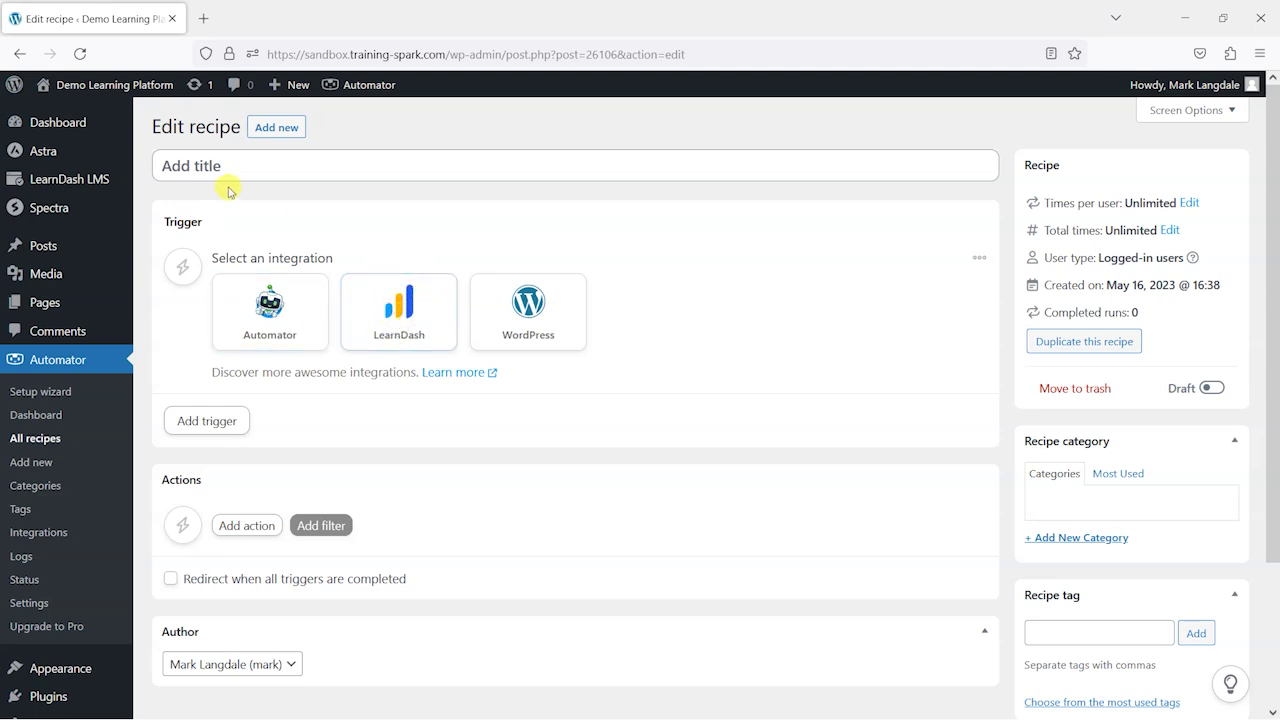
{"action": "left_click", "coordinate": [205, 165]}
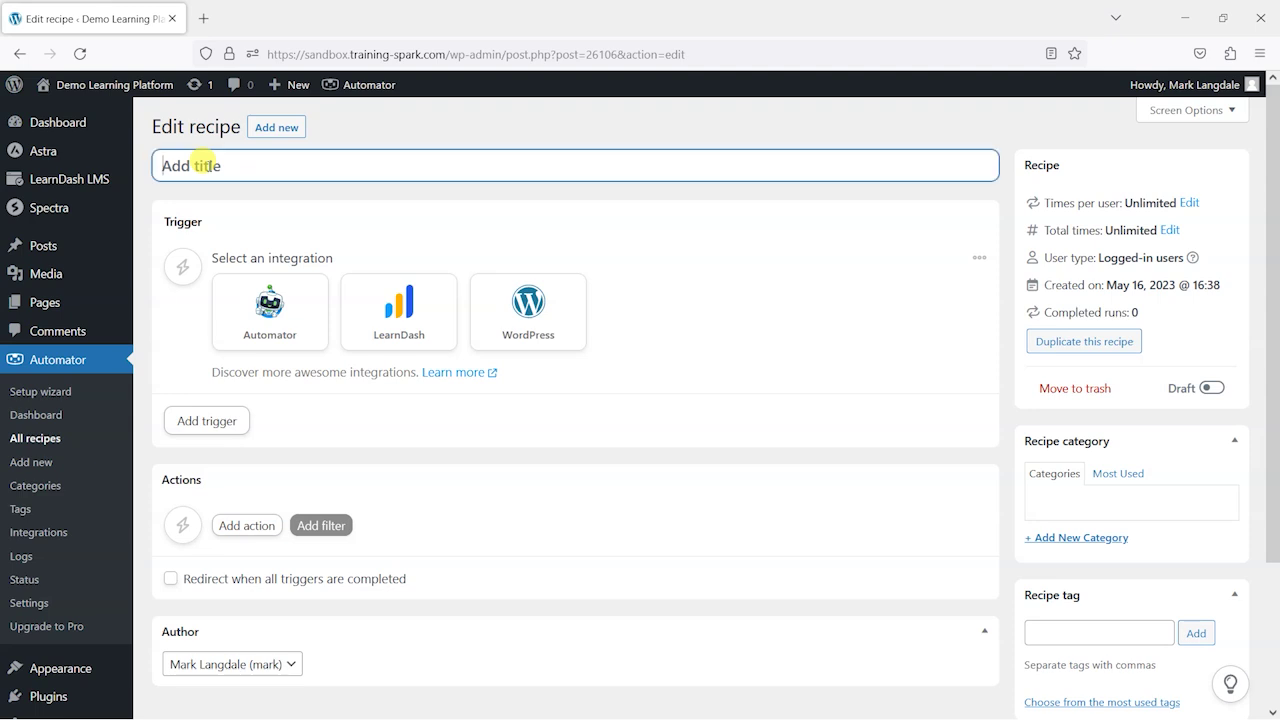
{"action": "type", "text": "As"}
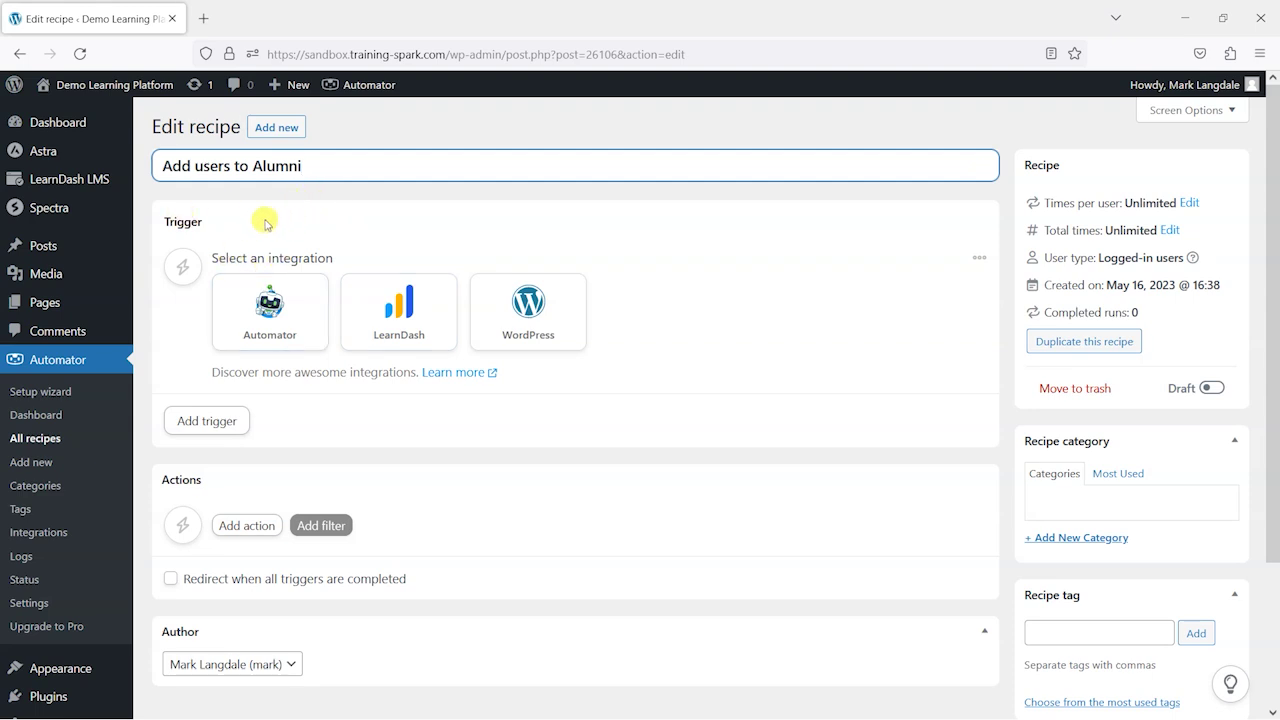
{"action": "left_click_drag", "start_coordinate": [161, 221], "coordinate": [203, 222]}
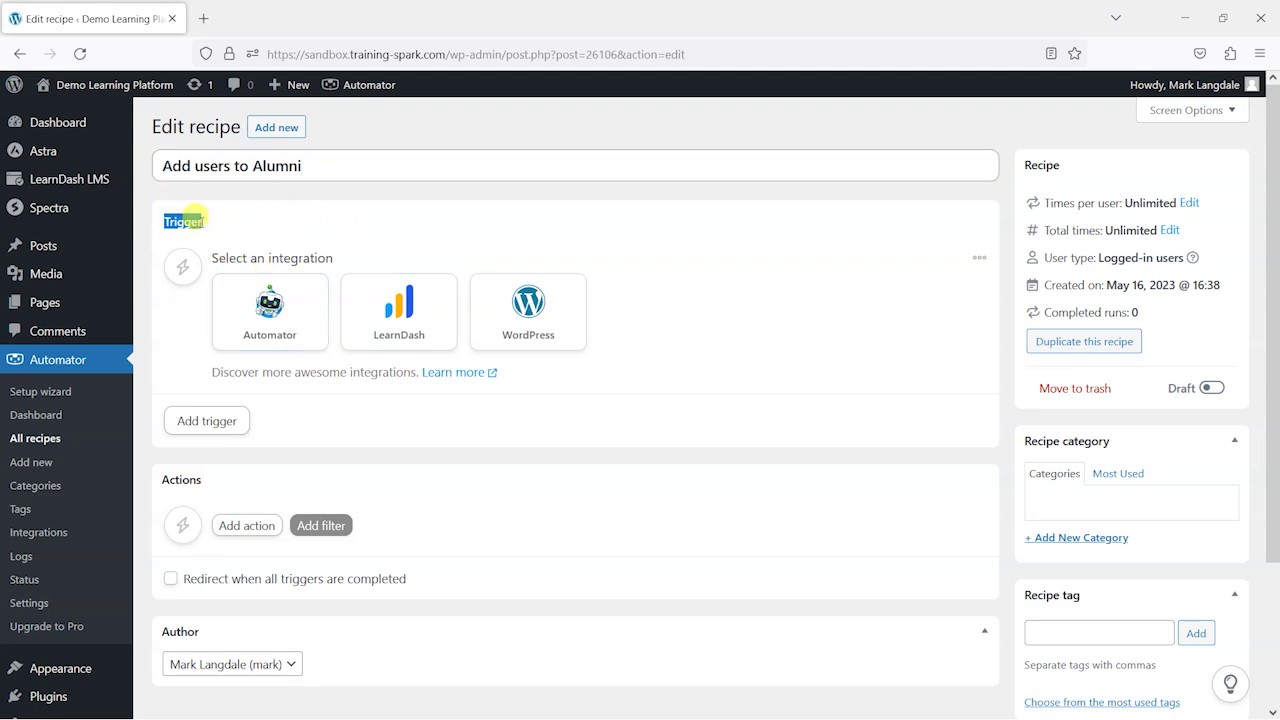
{"action": "left_click", "coordinate": [165, 478]}
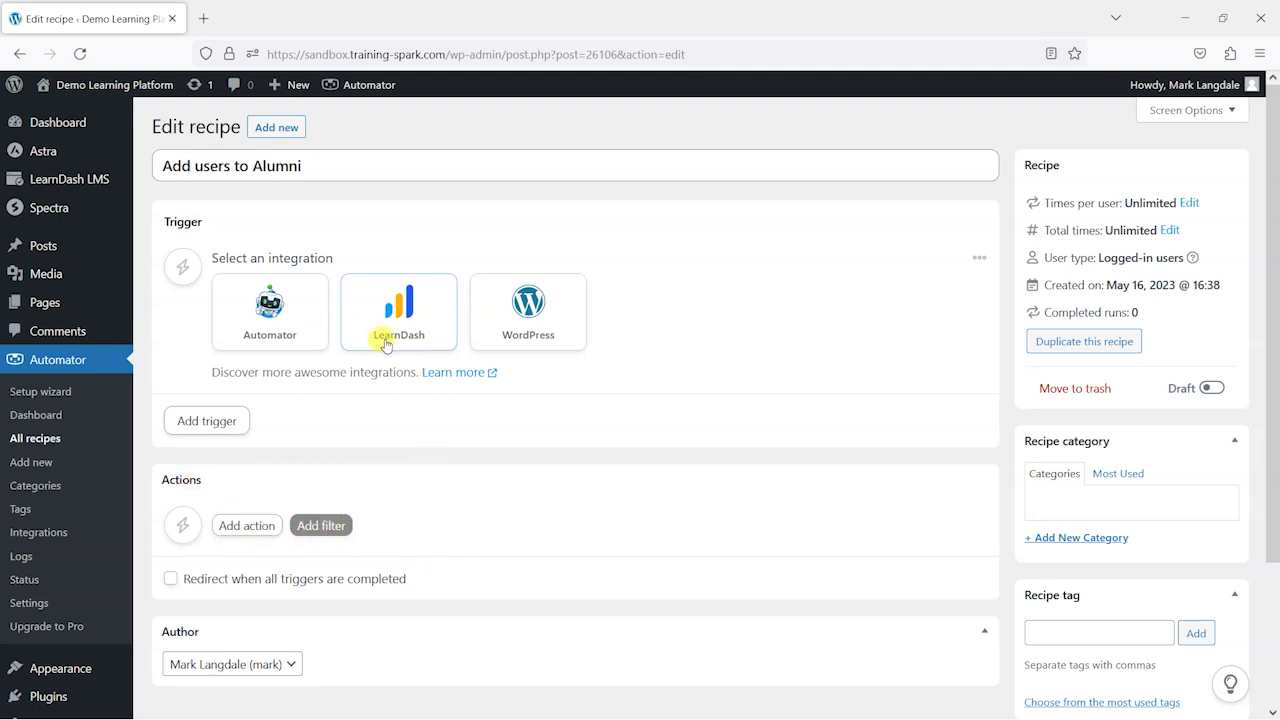
{"action": "left_click", "coordinate": [270, 323]}
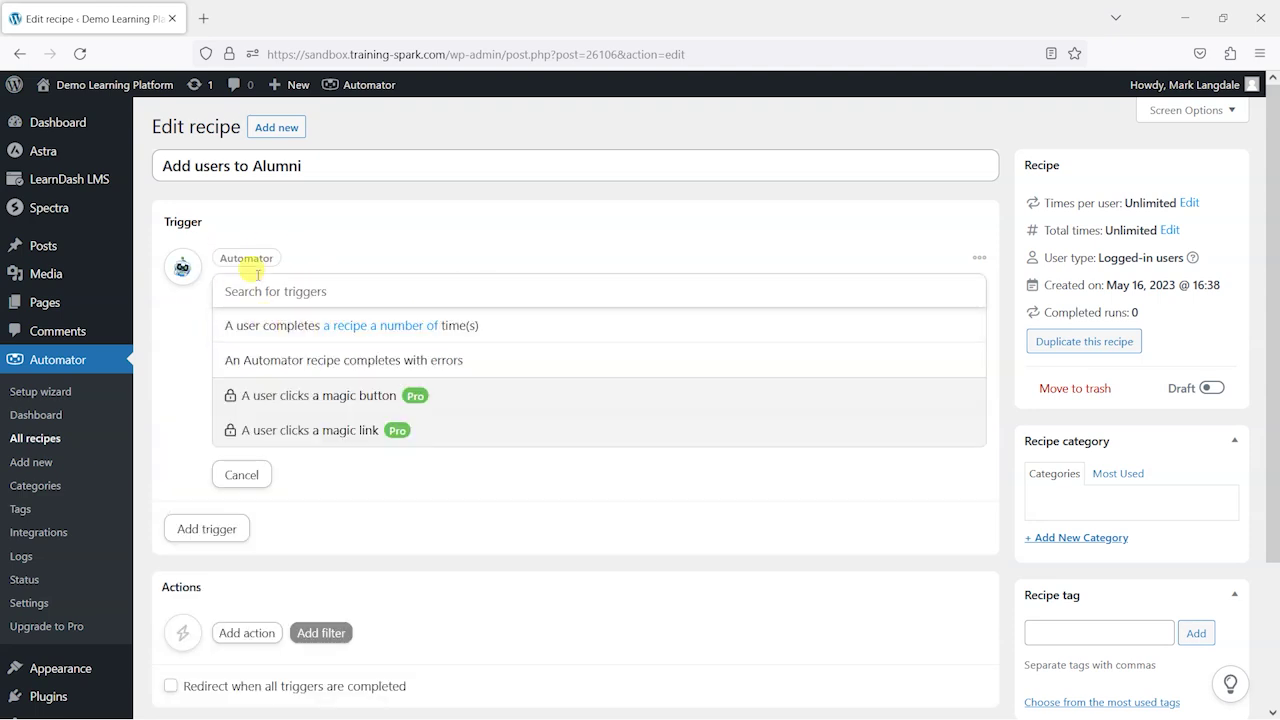
{"action": "left_click", "coordinate": [242, 475]}
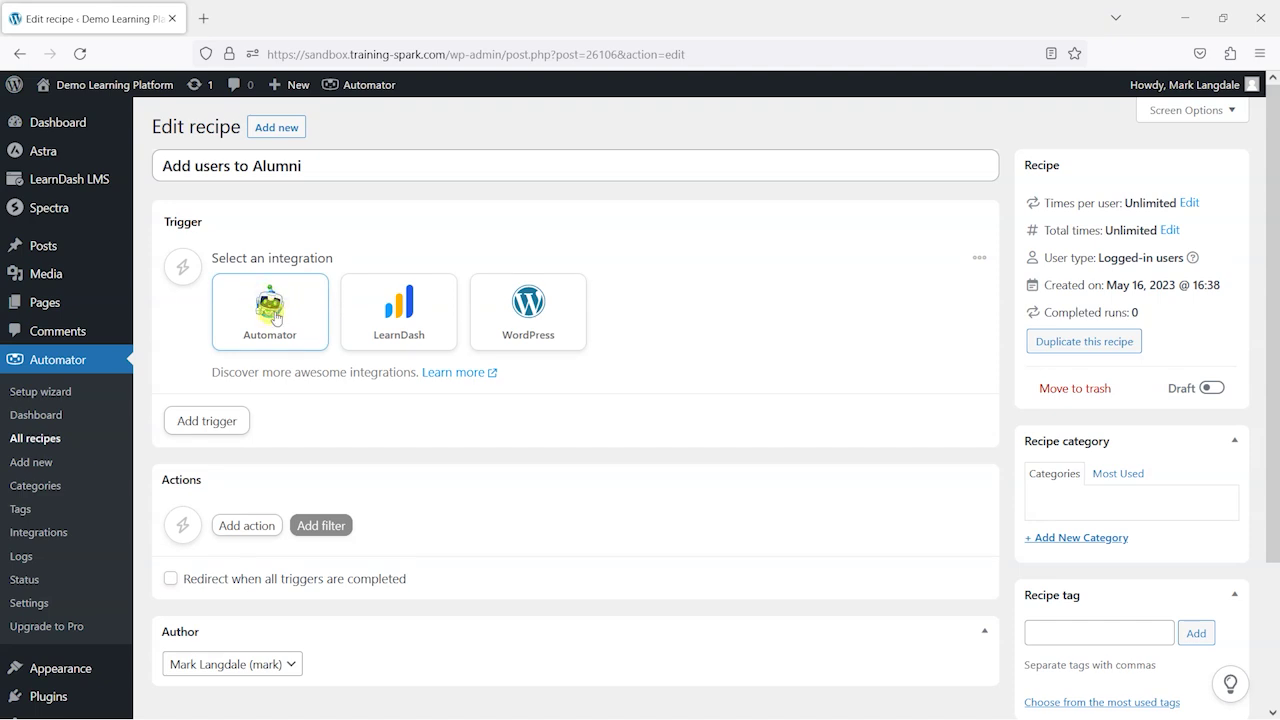
{"action": "left_click", "coordinate": [525, 314]}
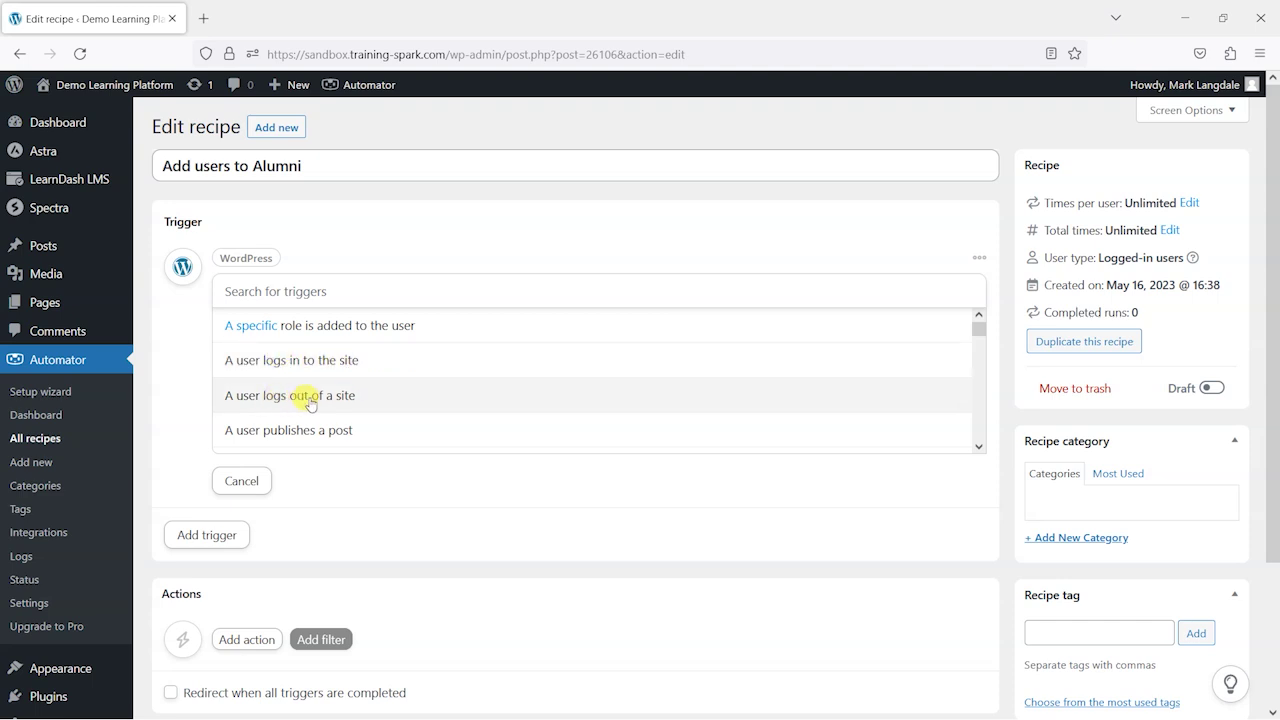
{"action": "scroll", "coordinate": [373, 402], "scroll_direction": "down", "scroll_amount": 8}
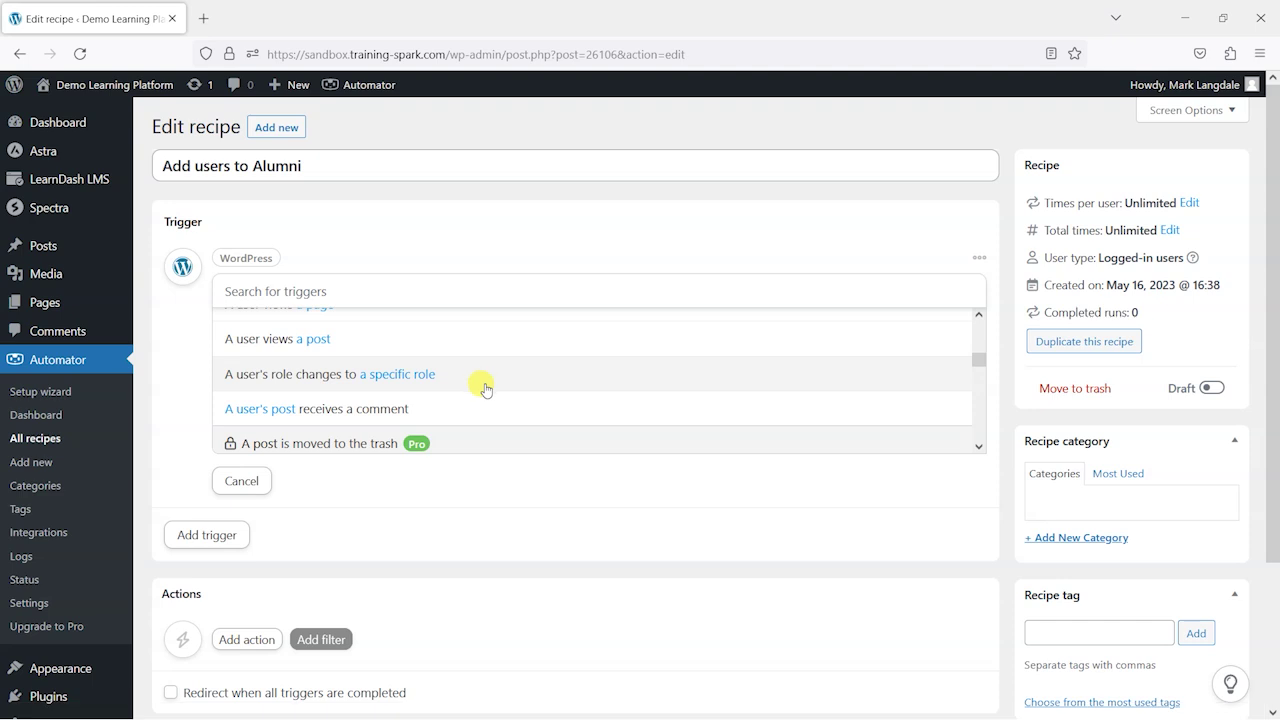
{"action": "scroll", "coordinate": [440, 350], "scroll_direction": "up", "scroll_amount": 5}
{"action": "scroll", "coordinate": [423, 323], "scroll_direction": "down", "scroll_amount": 4}
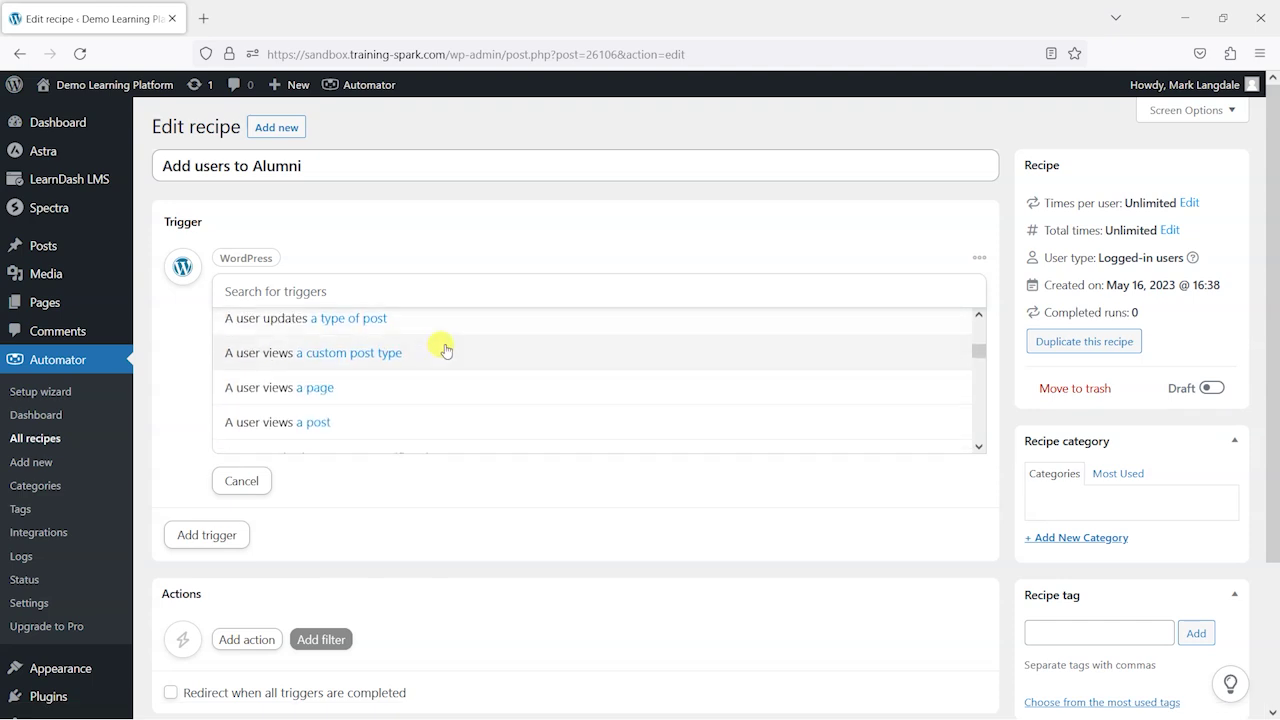
{"action": "scroll", "coordinate": [430, 355], "scroll_direction": "down", "scroll_amount": 2}
{"action": "scroll", "coordinate": [415, 360], "scroll_direction": "down", "scroll_amount": 8}
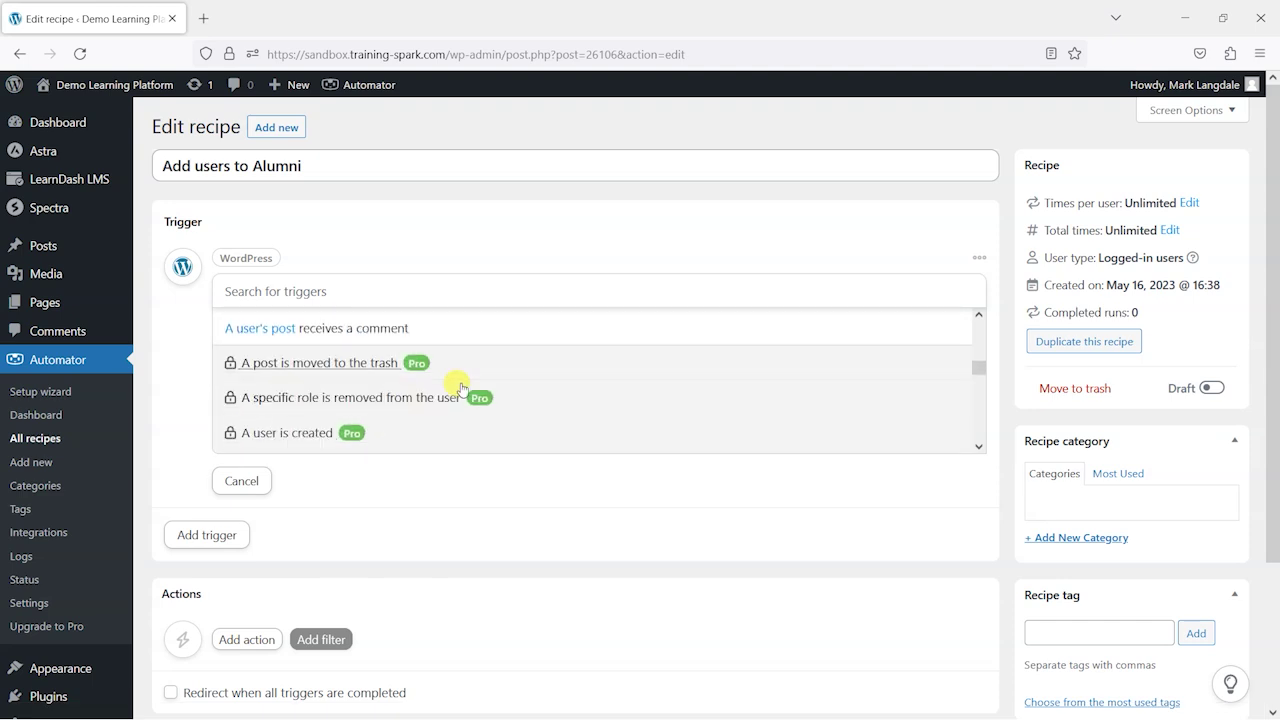
{"action": "scroll", "coordinate": [483, 380], "scroll_direction": "down", "scroll_amount": 3}
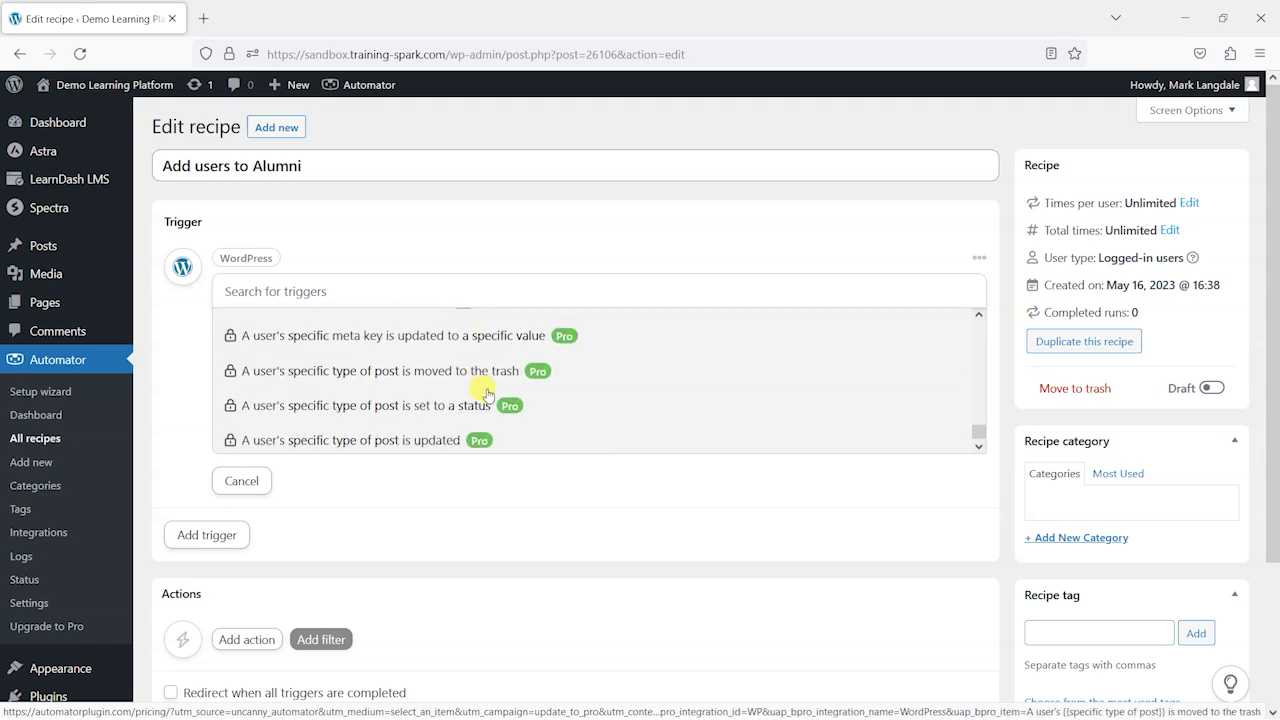
{"action": "left_click", "coordinate": [243, 481]}
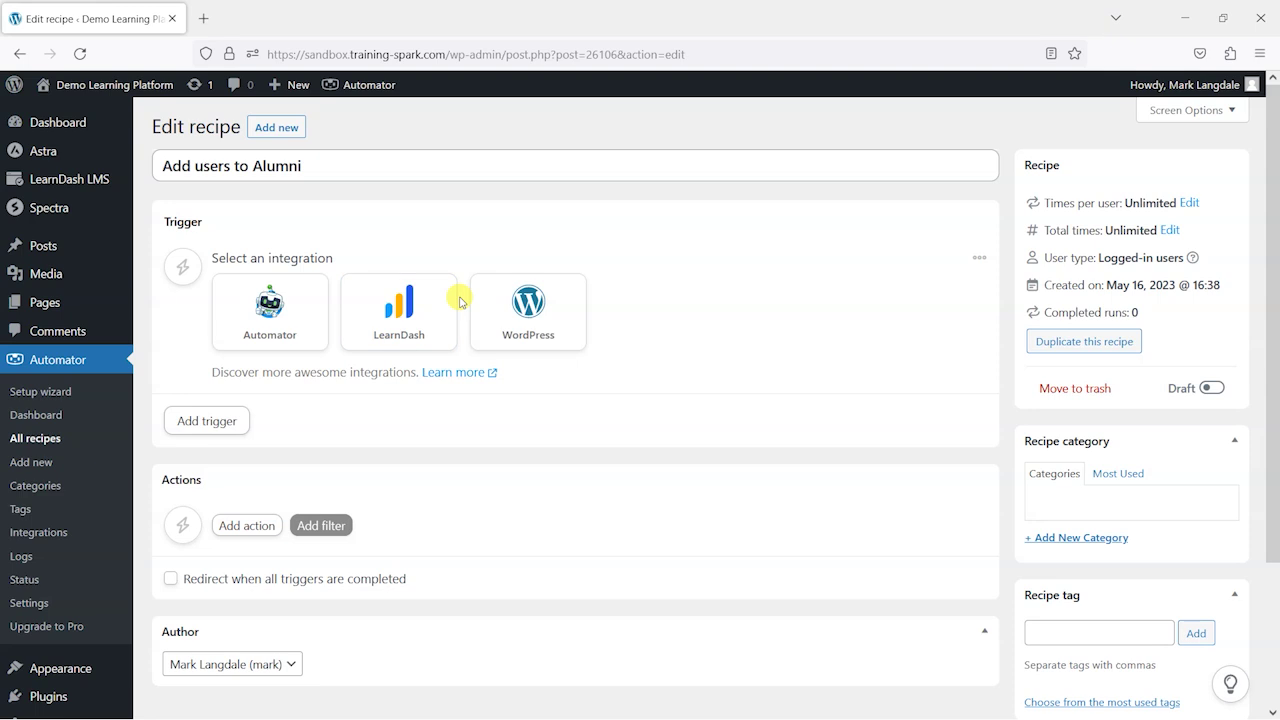
Save a LearnDash 'A user completes a course' trigger for Healthy Eating for Healthy Life, 1 time
{"action": "left_click", "coordinate": [405, 300]}
{"action": "mouse_move", "coordinate": [979, 333]}
{"action": "left_mouse_down"}
{"action": "mouse_move", "coordinate": [980, 403]}
{"action": "mouse_move", "coordinate": [979, 320]}
{"action": "left_mouse_up"}
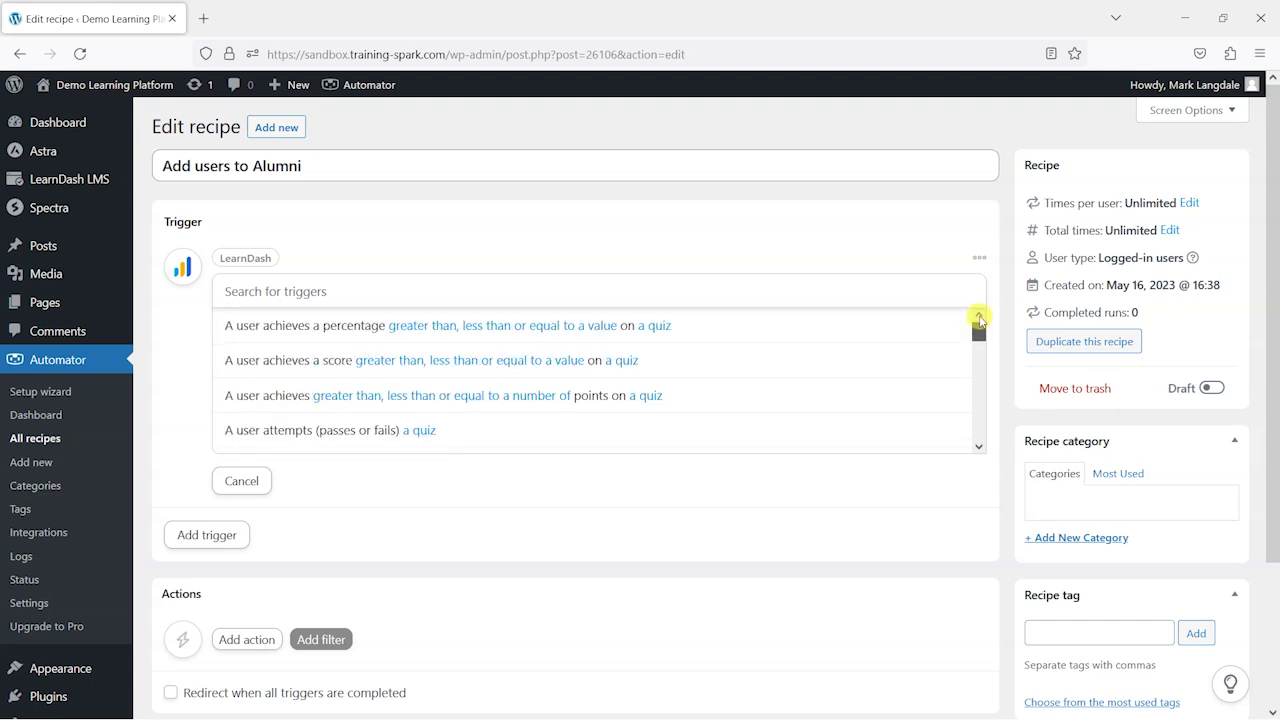
{"action": "scroll", "coordinate": [336, 358], "scroll_direction": "down", "scroll_amount": 5}
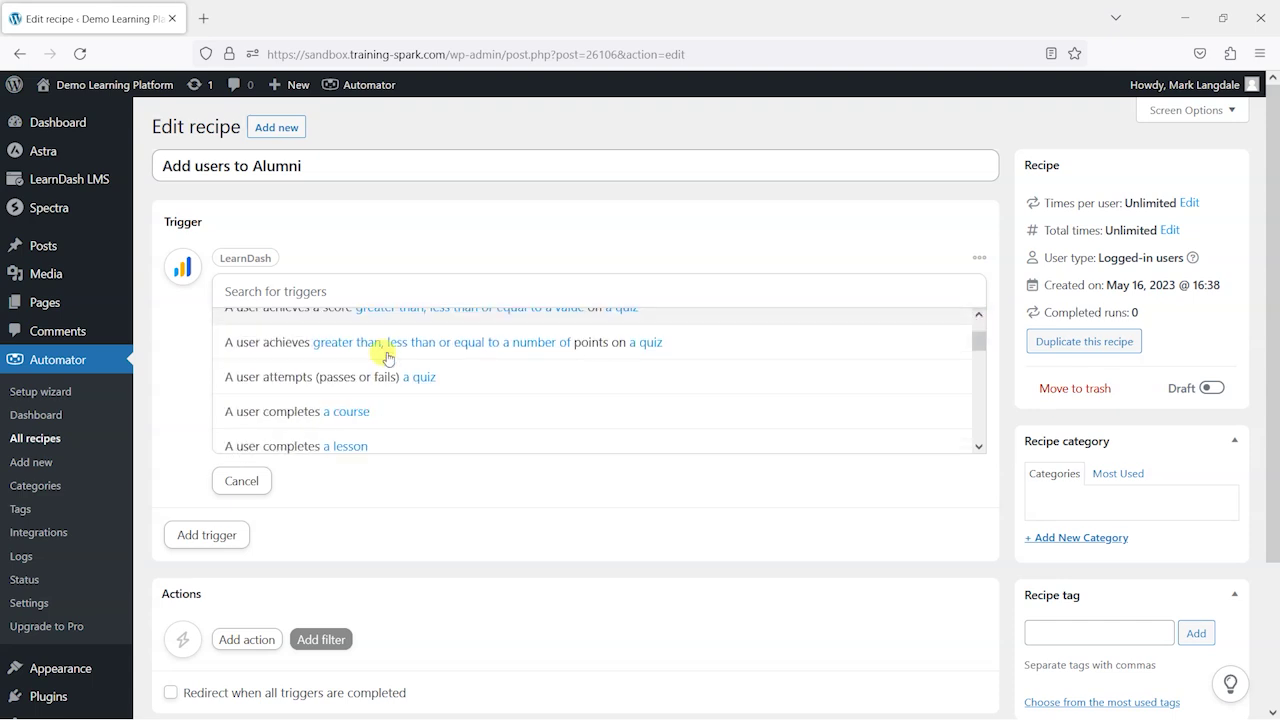
{"action": "scroll", "coordinate": [336, 358], "scroll_direction": "up", "scroll_amount": 3}
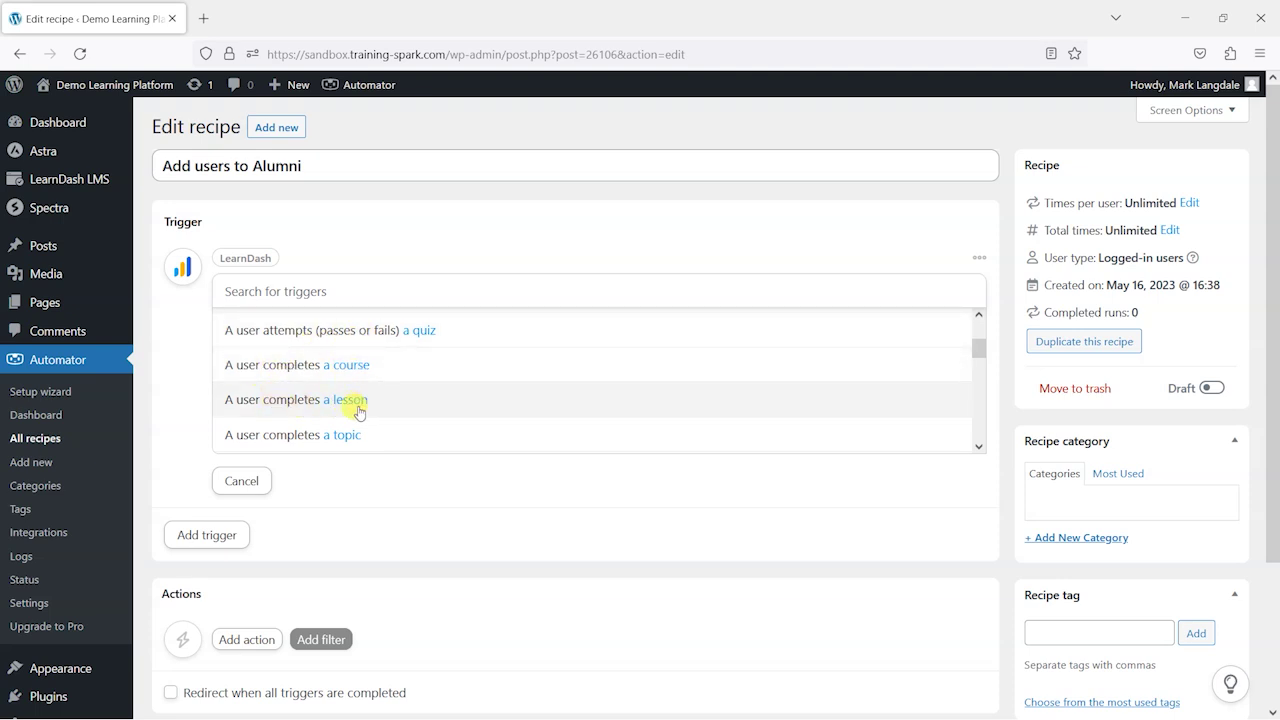
{"action": "scroll", "coordinate": [472, 410], "scroll_direction": "down", "scroll_amount": 3}
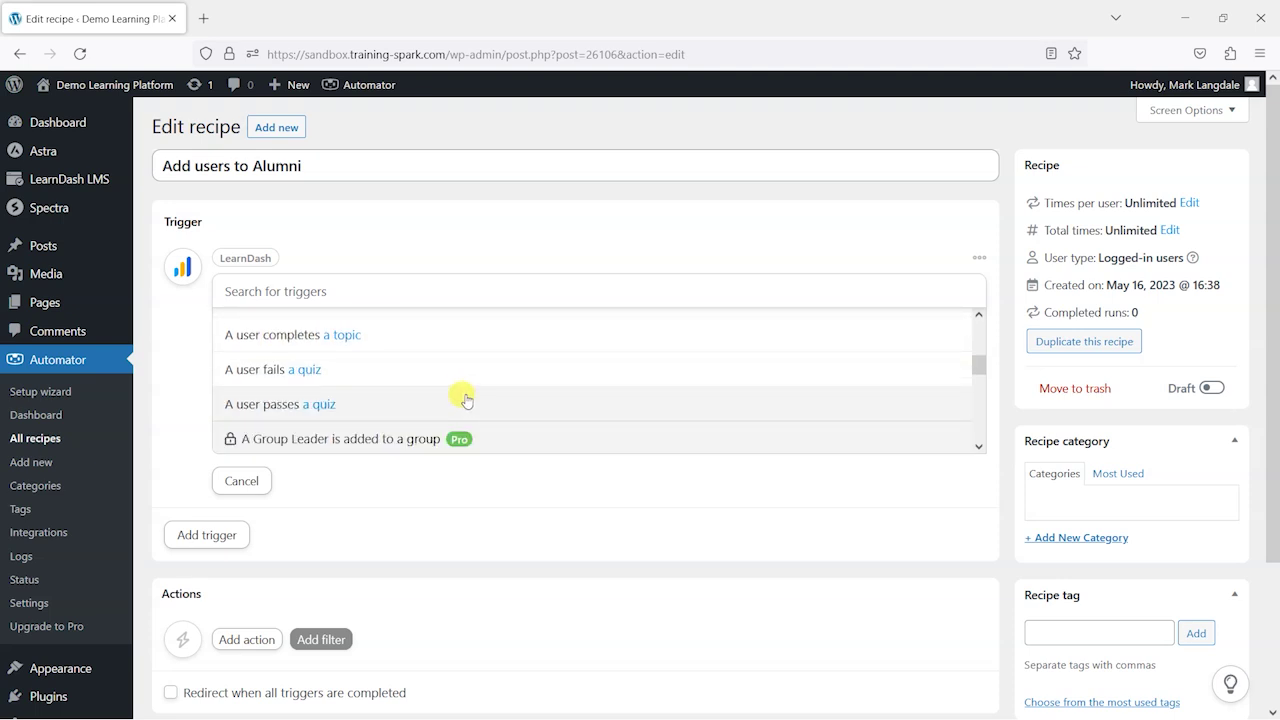
{"action": "scroll", "coordinate": [464, 410], "scroll_direction": "up", "scroll_amount": 3}
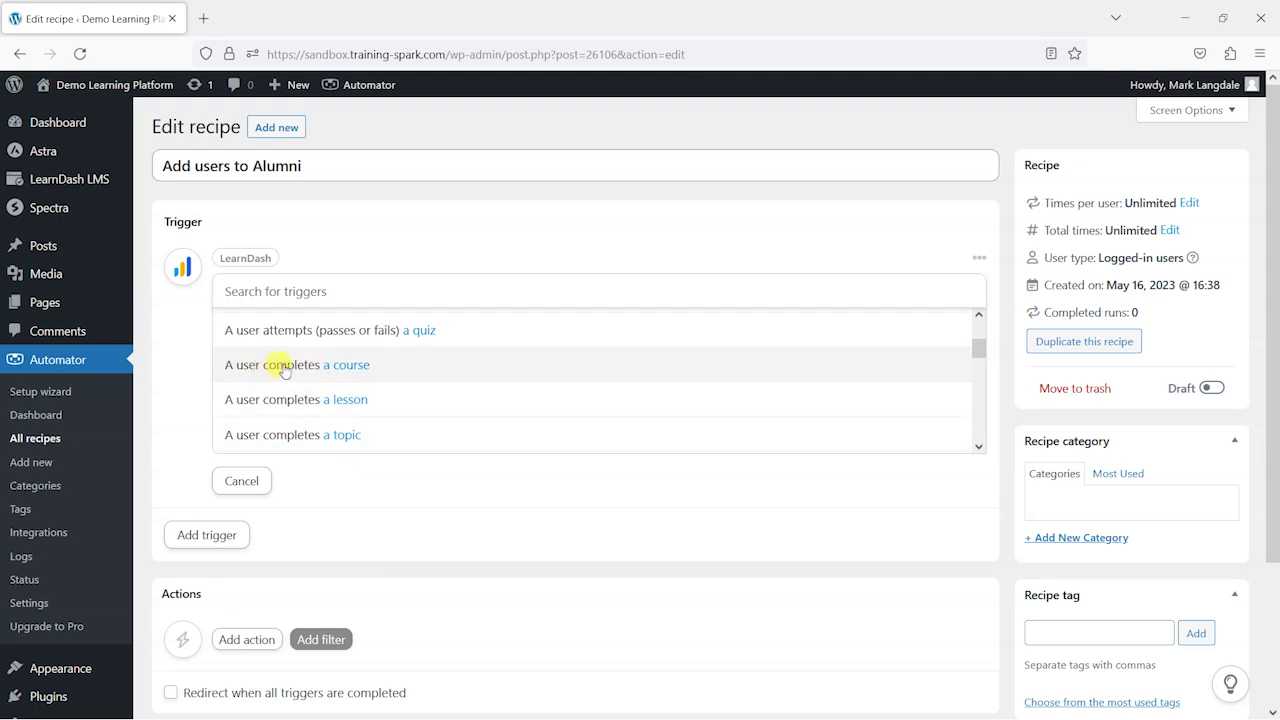
{"action": "left_click", "coordinate": [327, 371]}
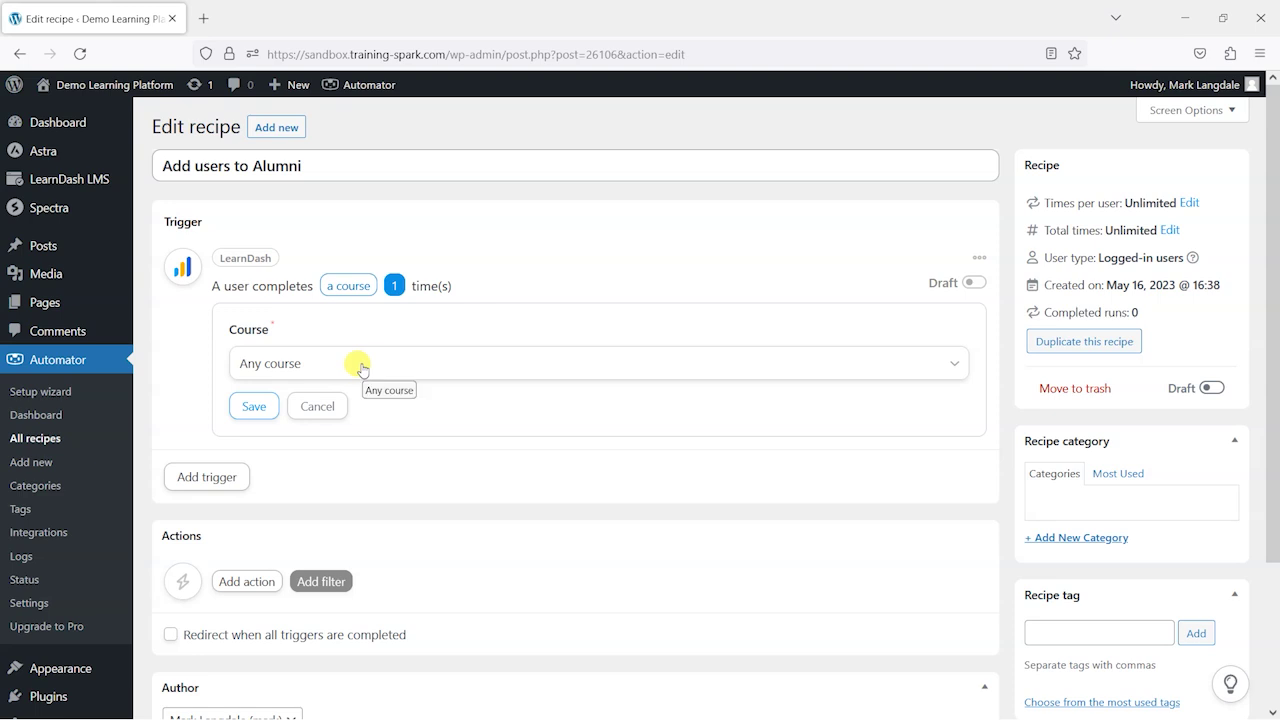
{"action": "left_click", "coordinate": [362, 366]}
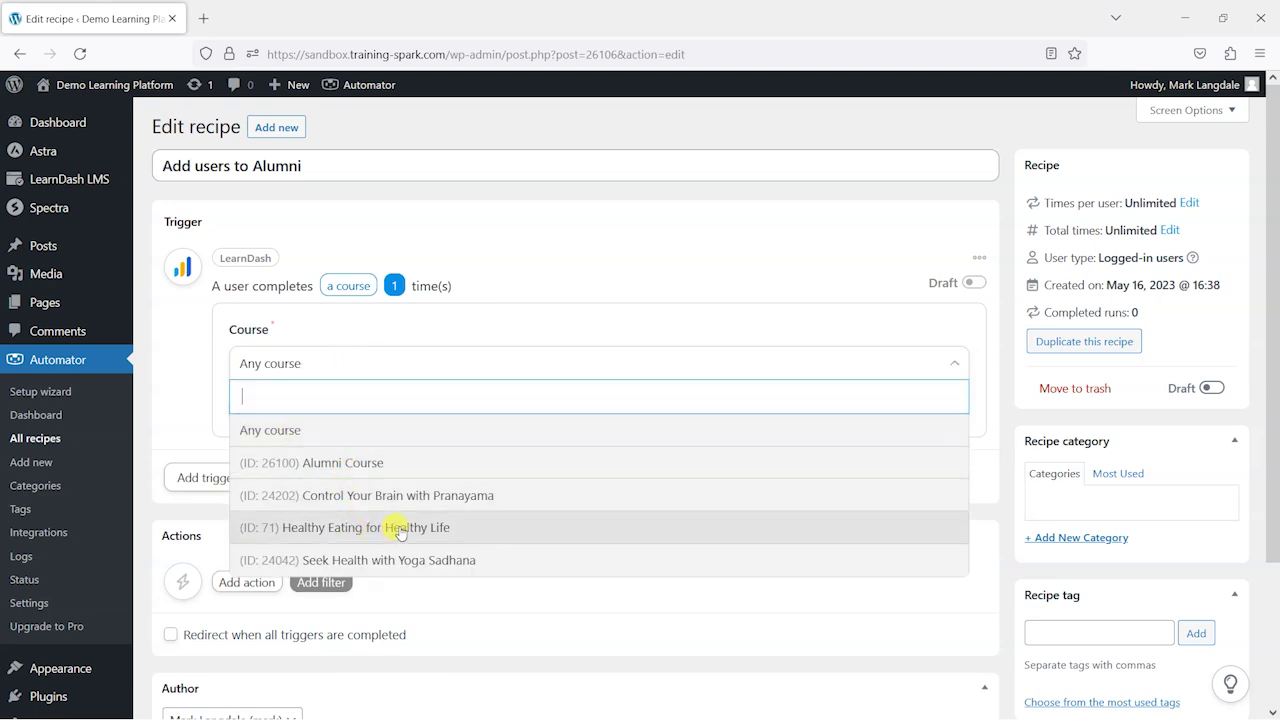
{"action": "left_click", "coordinate": [360, 530]}
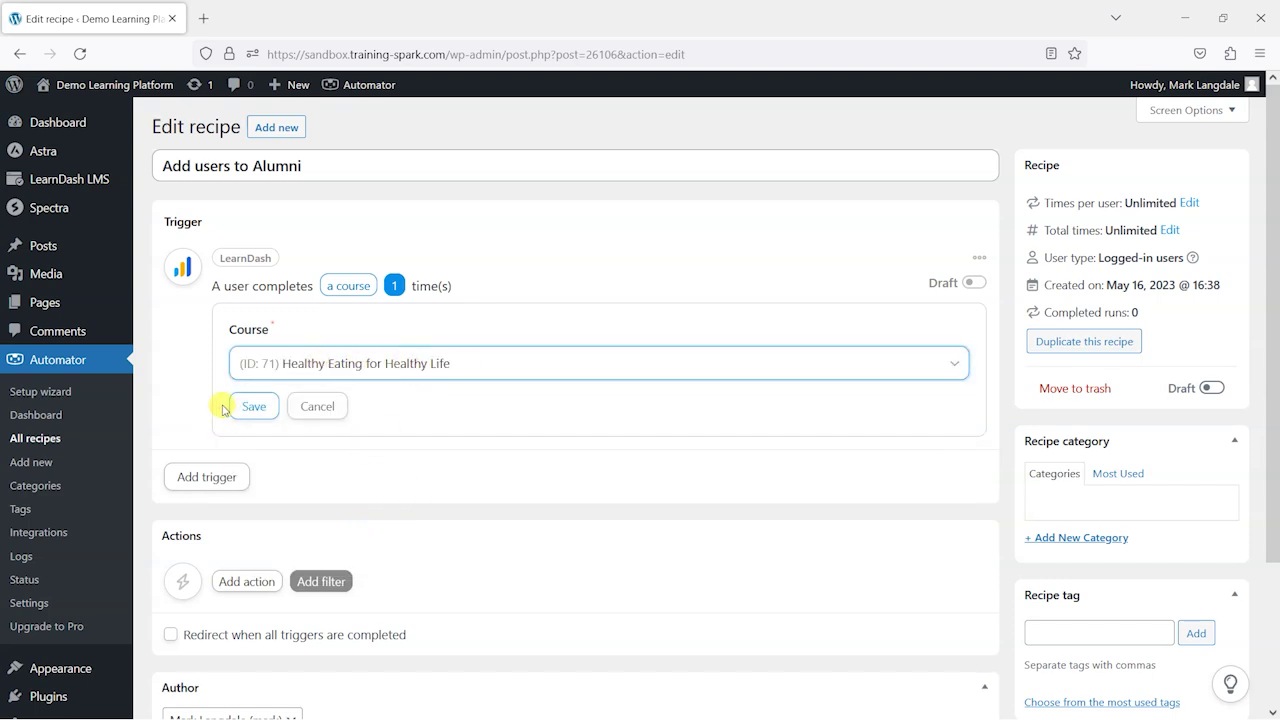
{"action": "left_click", "coordinate": [253, 404]}
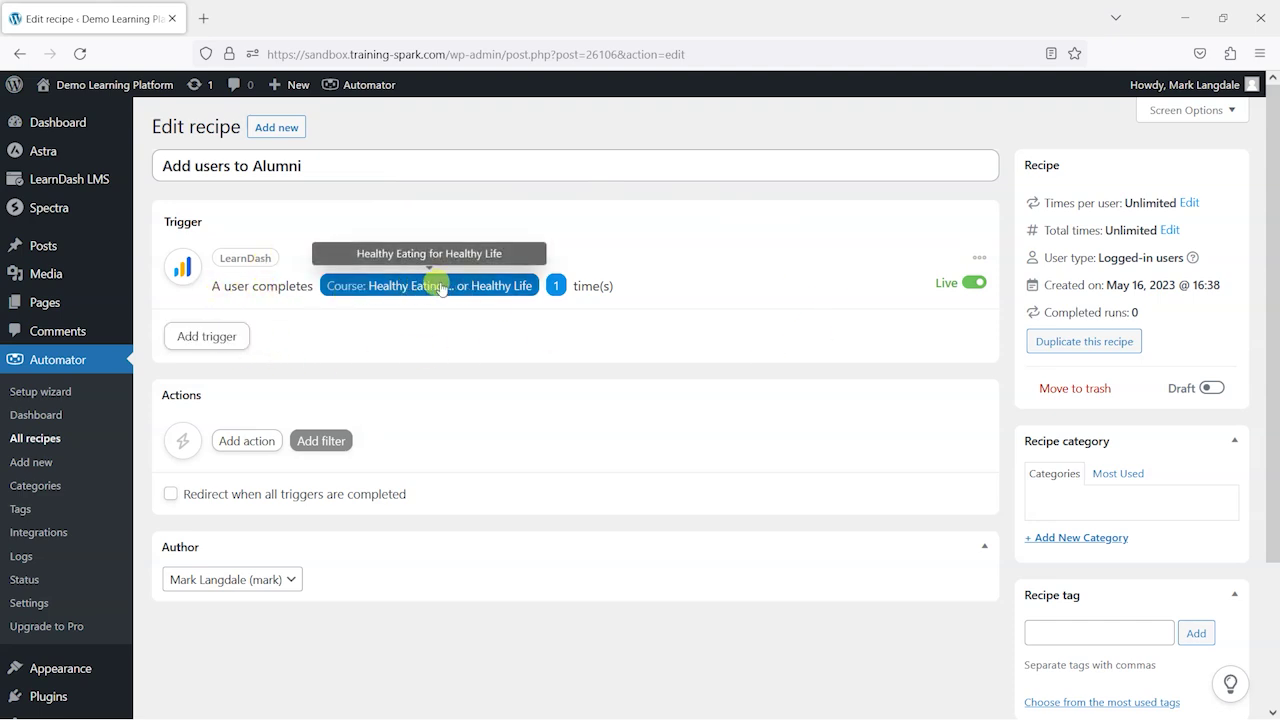
{"action": "left_click", "coordinate": [555, 286]}
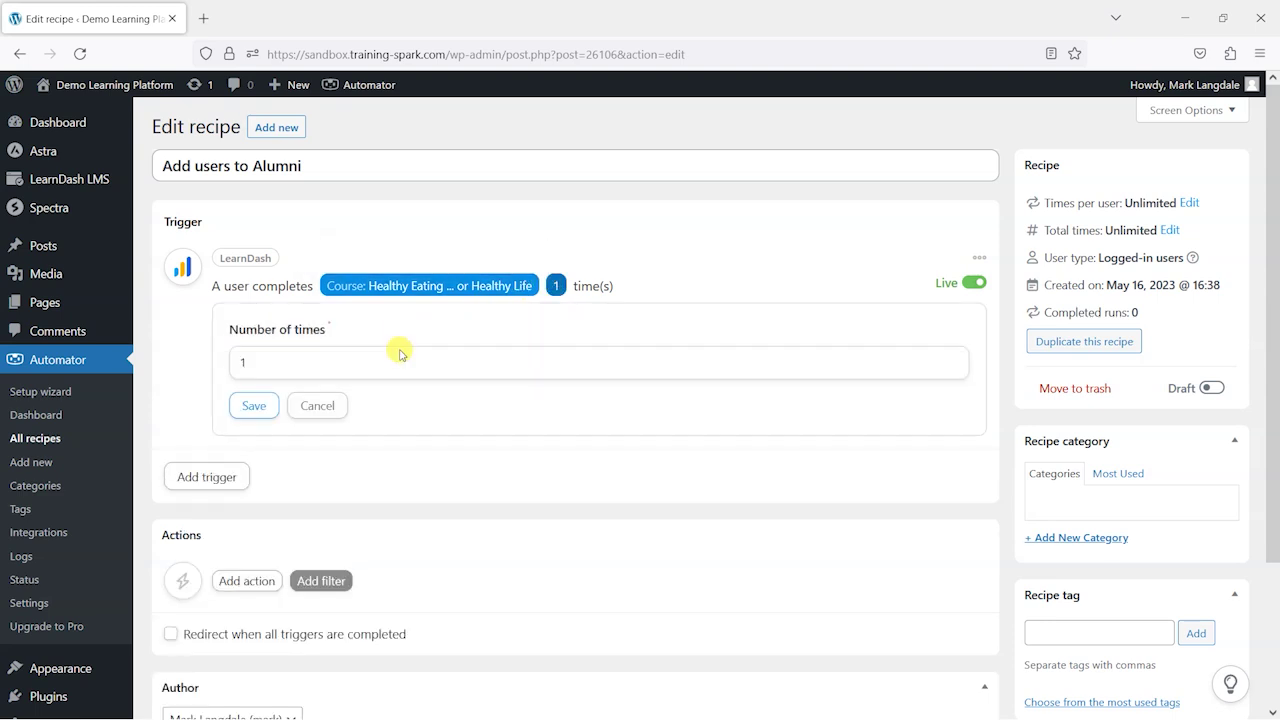
{"action": "left_click", "coordinate": [318, 406]}
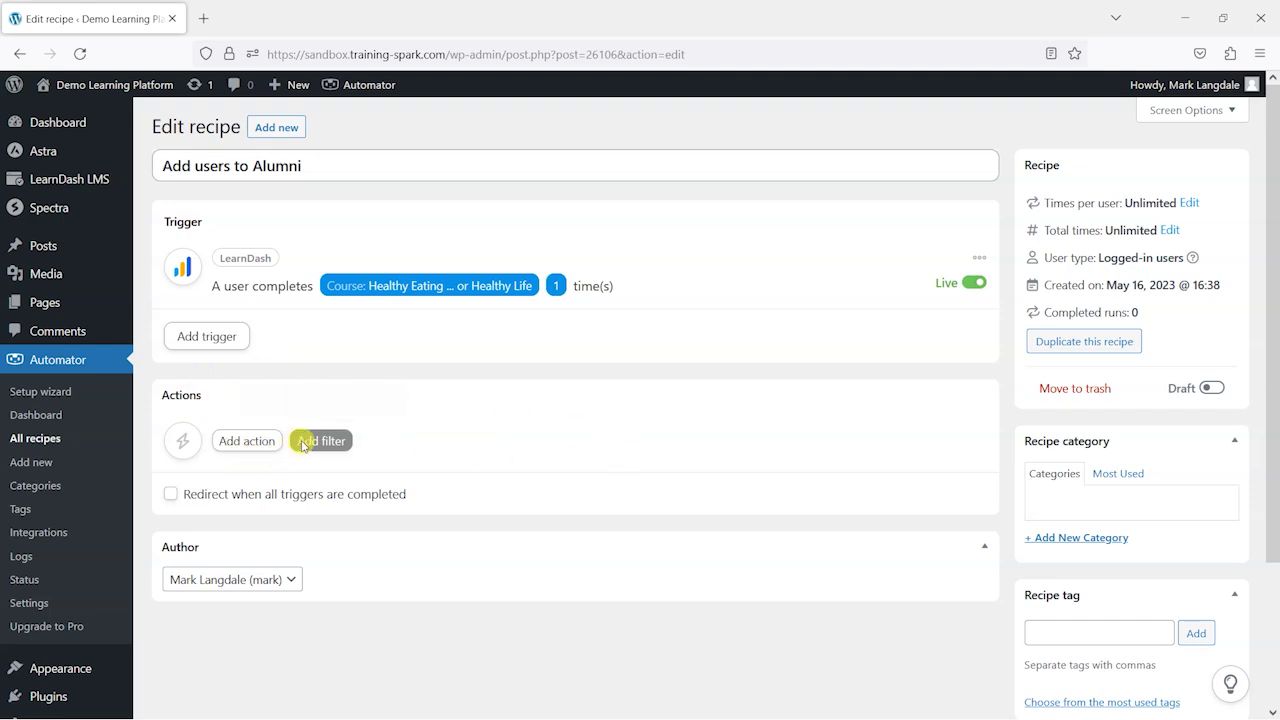
Add an action, look at the WordPress actions, cancel, and browse the integration grid
{"action": "left_click", "coordinate": [243, 440]}
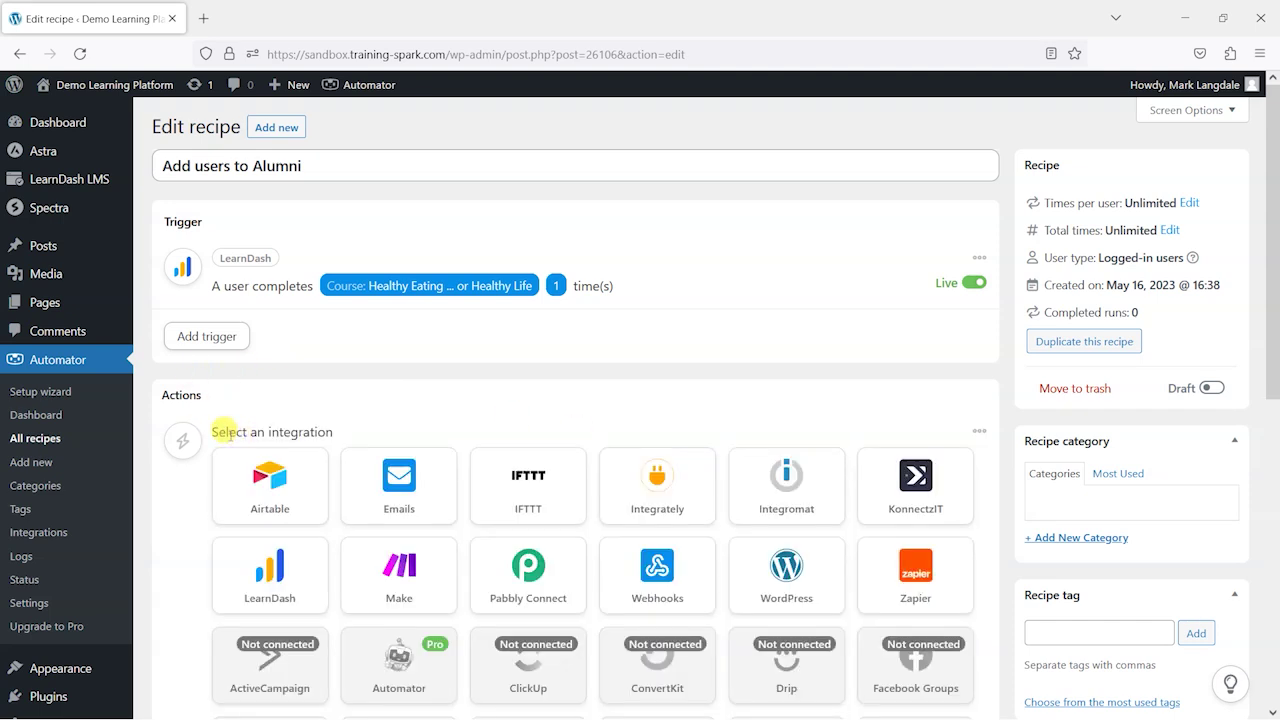
{"action": "scroll", "coordinate": [210, 428], "scroll_direction": "down", "scroll_amount": 3}
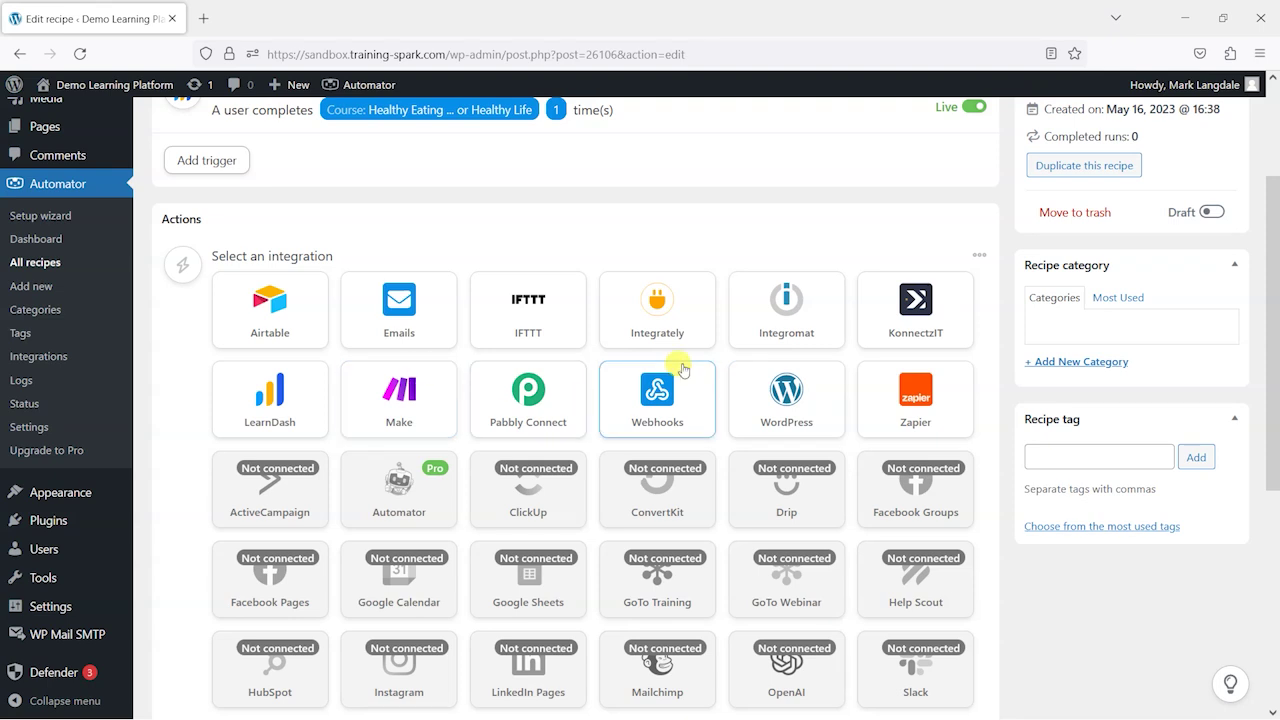
{"action": "left_click", "coordinate": [786, 395]}
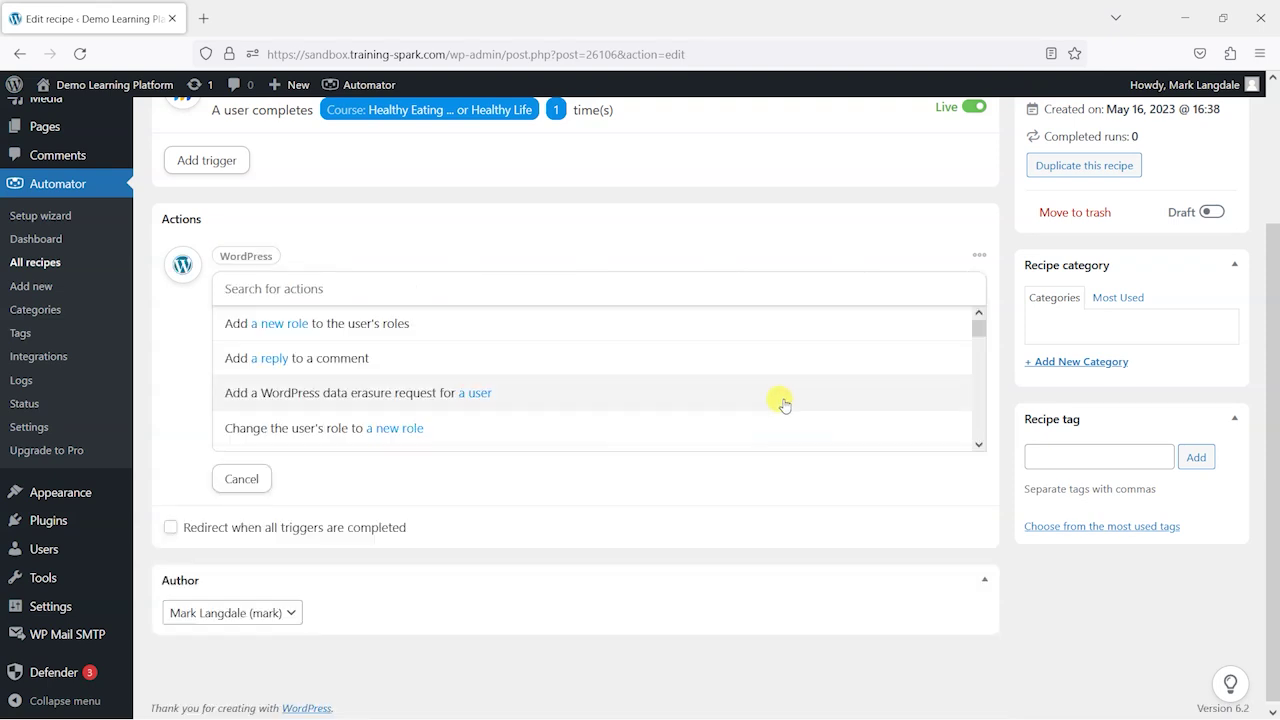
{"action": "scroll", "coordinate": [423, 374], "scroll_direction": "up", "scroll_amount": 1}
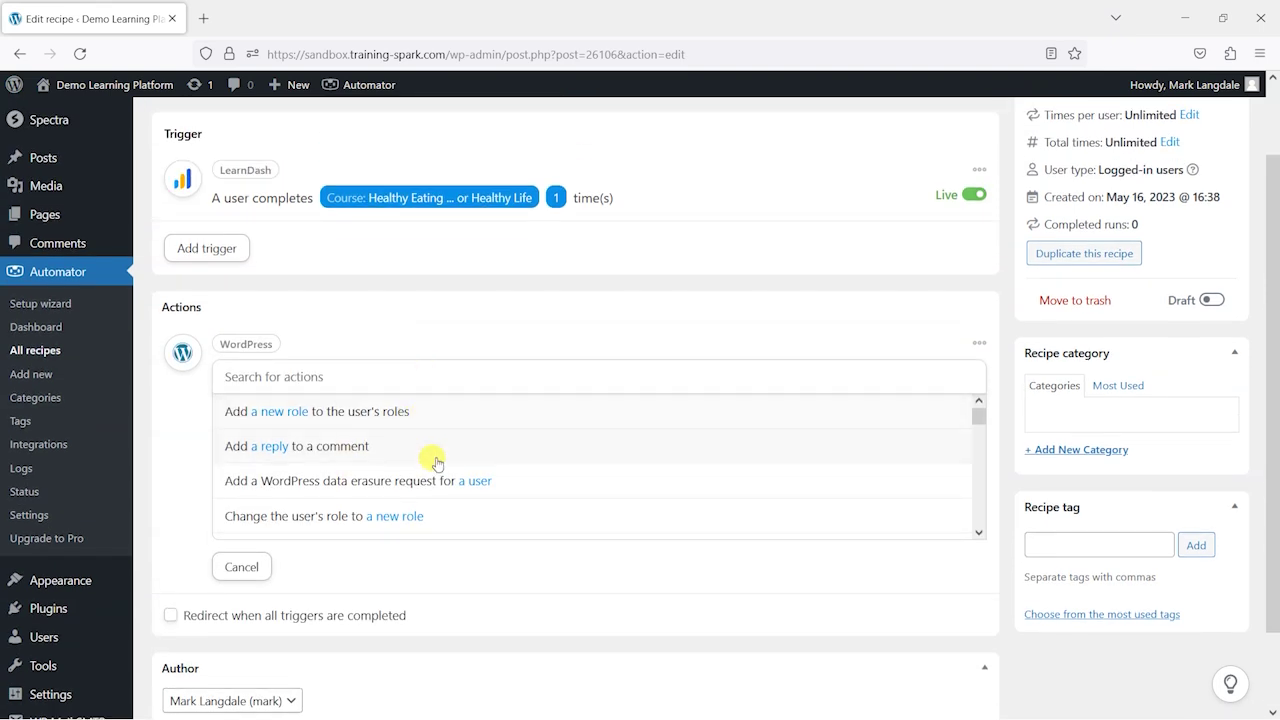
{"action": "scroll", "coordinate": [428, 457], "scroll_direction": "down", "scroll_amount": 4}
{"action": "left_click", "coordinate": [240, 567]}
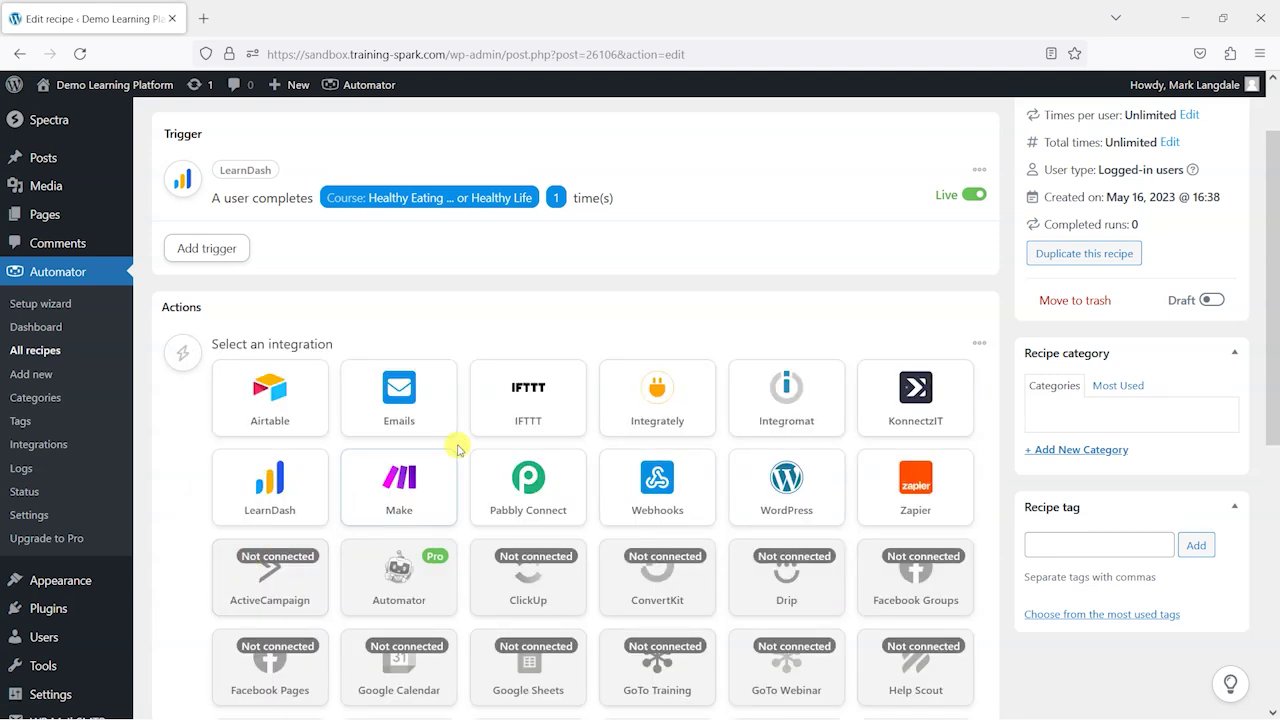
{"action": "scroll", "coordinate": [457, 443], "scroll_direction": "down", "scroll_amount": 2}
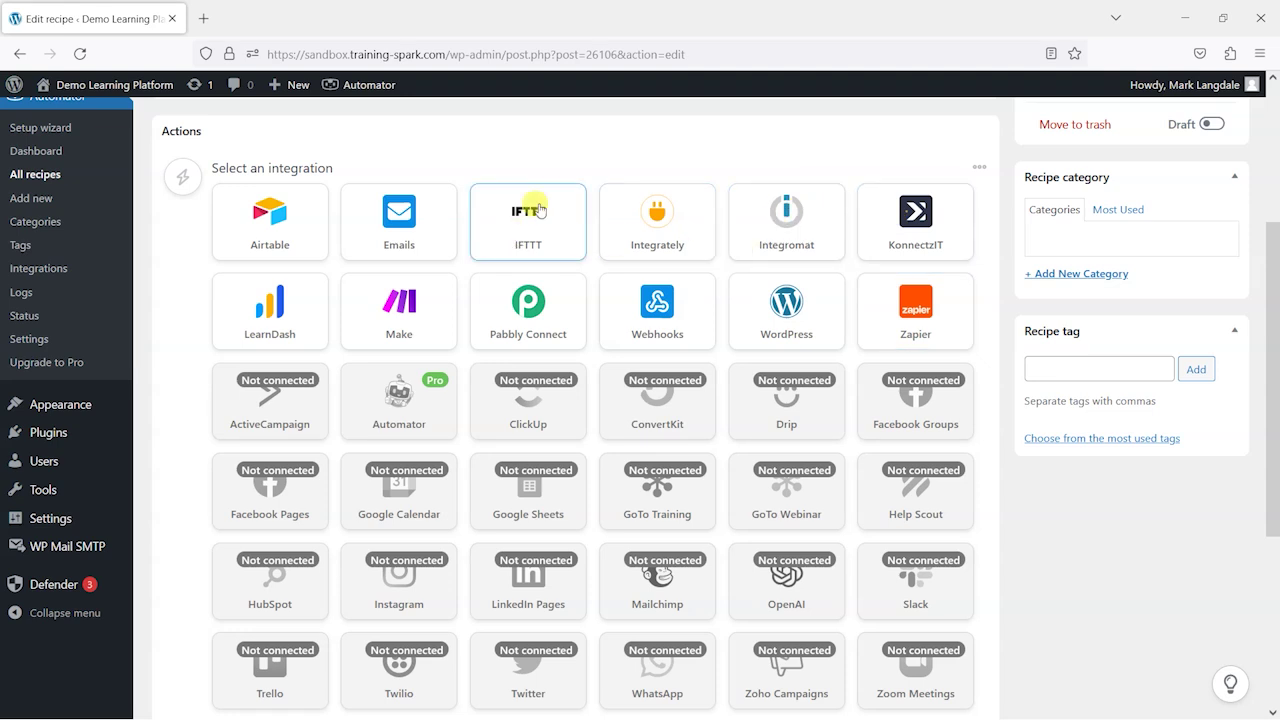
{"action": "scroll", "coordinate": [239, 286], "scroll_direction": "down", "scroll_amount": 2}
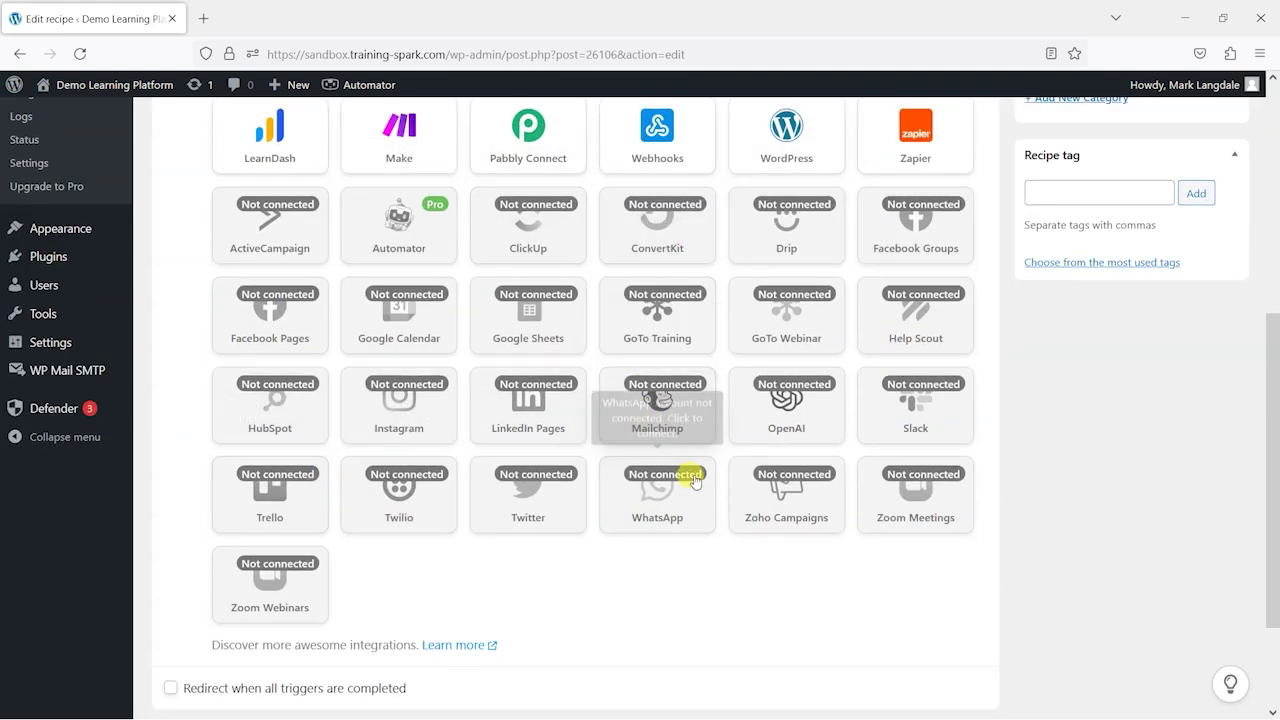
{"action": "scroll", "coordinate": [574, 495], "scroll_direction": "up", "scroll_amount": 1}
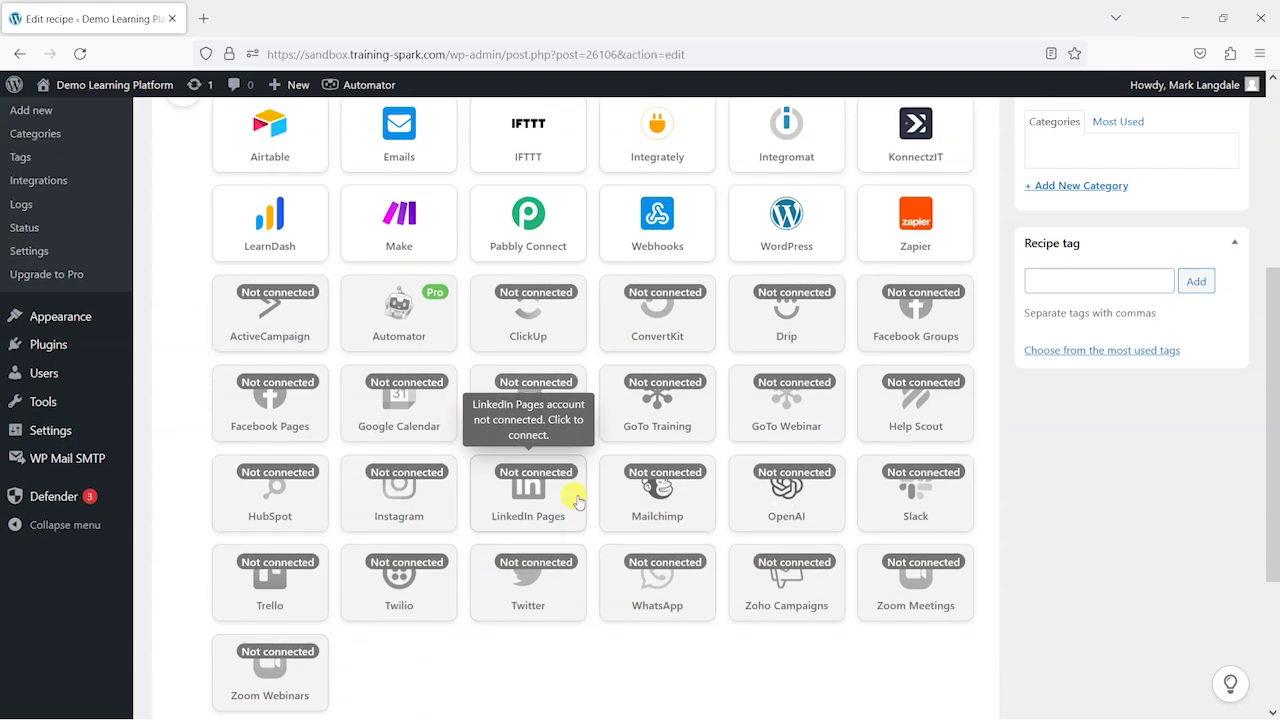
{"action": "scroll", "coordinate": [577, 500], "scroll_direction": "up", "scroll_amount": 2}
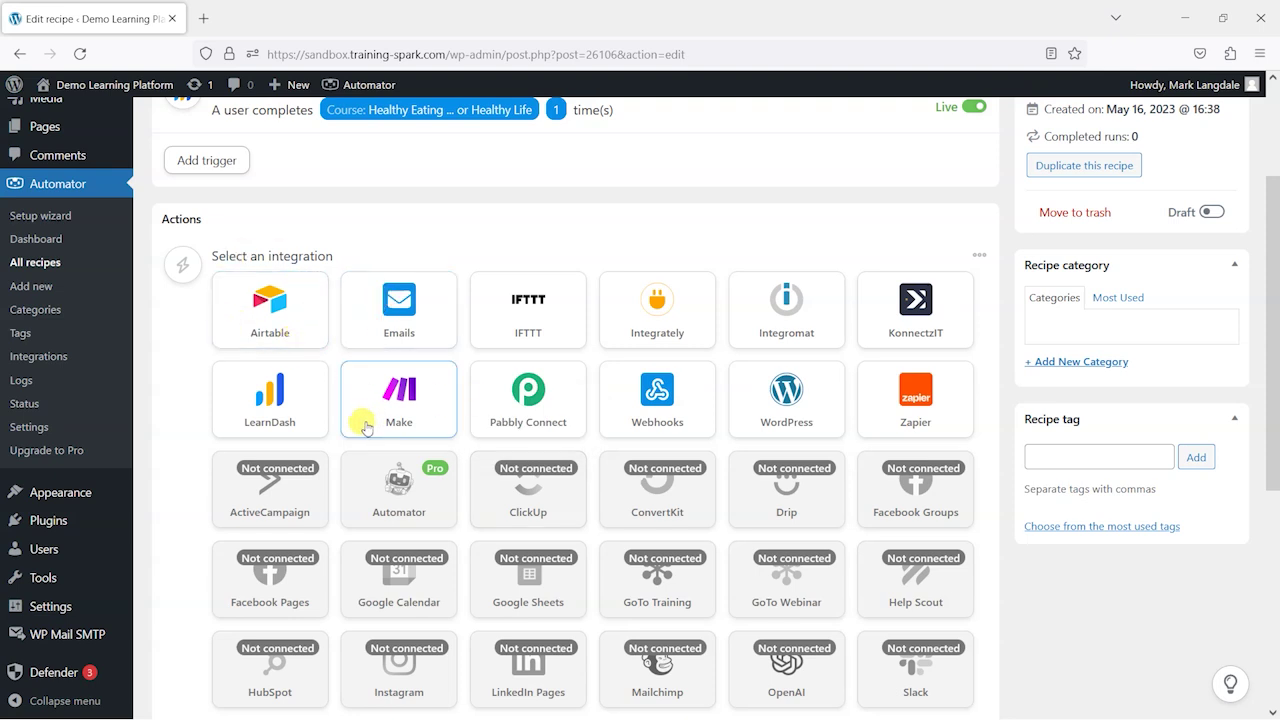
Save a LearnDash 'Enroll the user in' action set to Alumni Course
{"action": "left_click", "coordinate": [280, 410]}
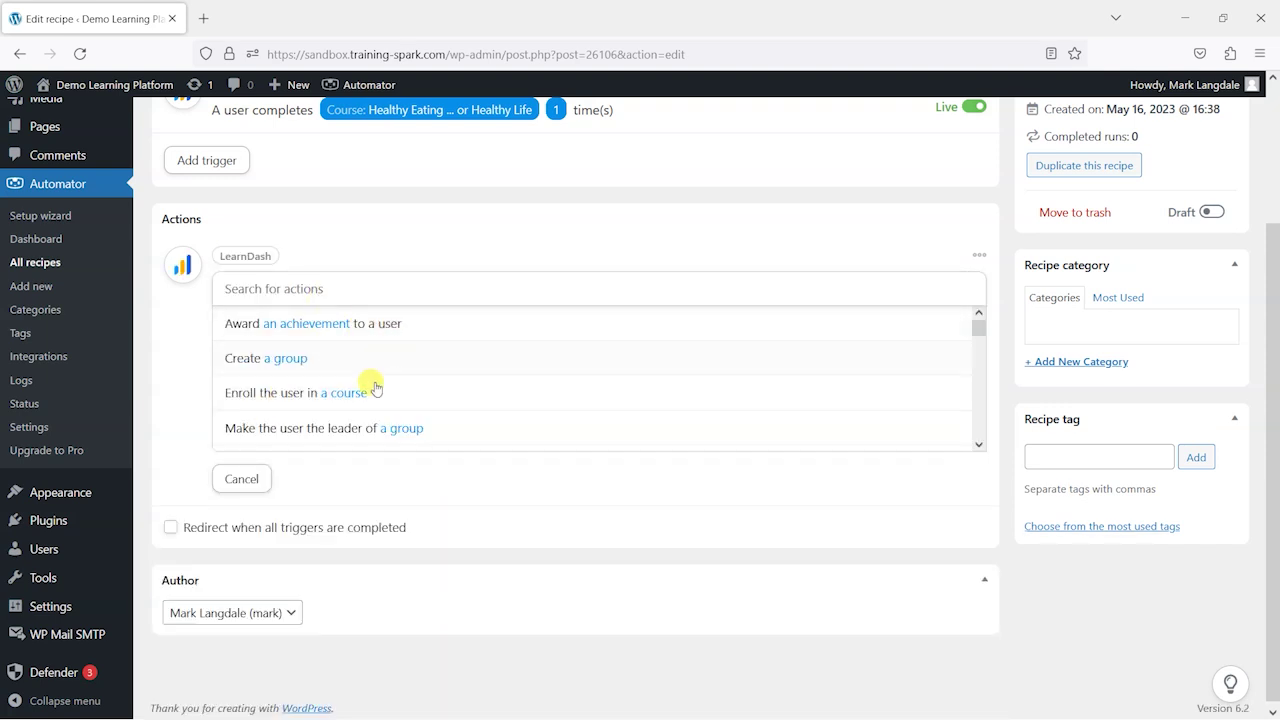
{"action": "left_click", "coordinate": [340, 396]}
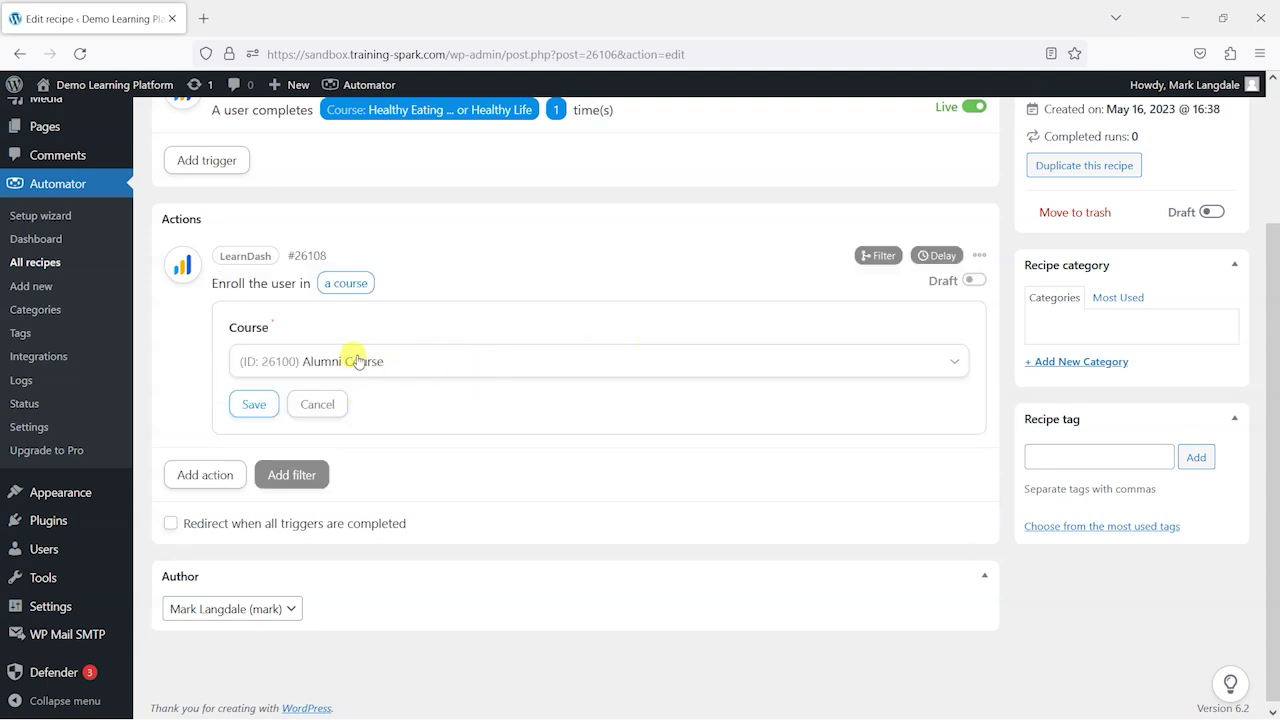
{"action": "left_click", "coordinate": [254, 403]}
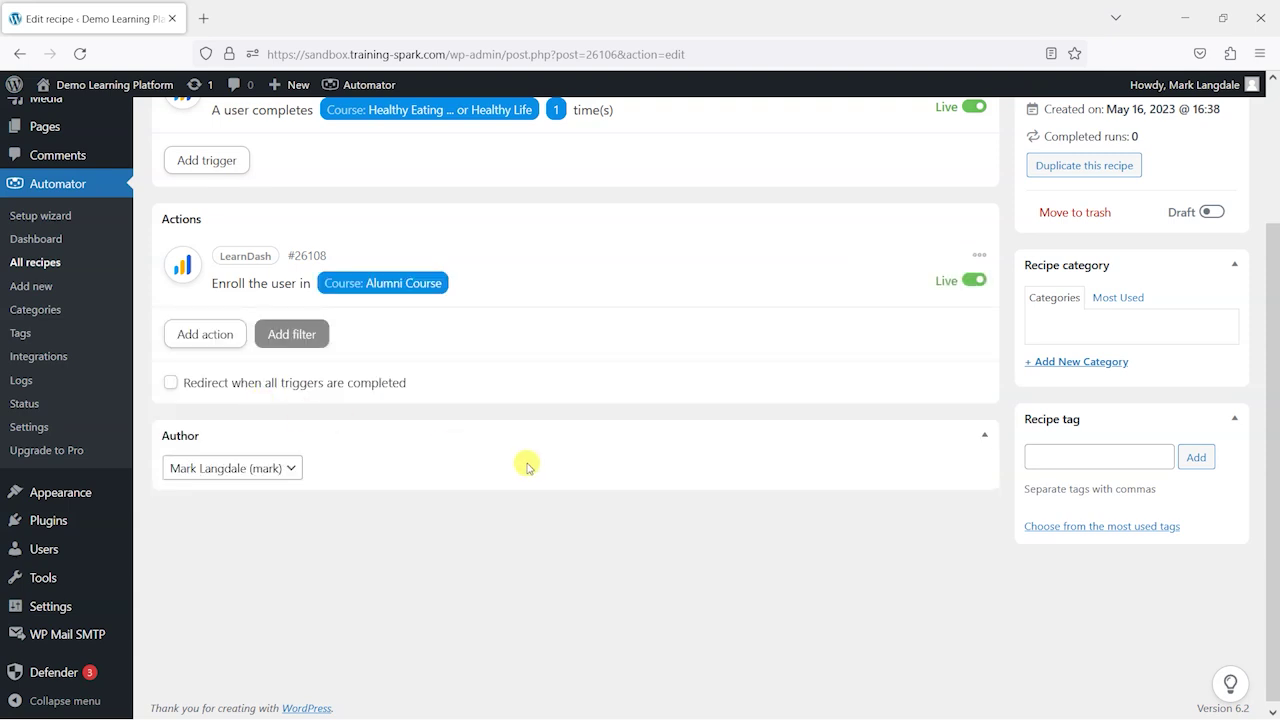
{"action": "scroll", "coordinate": [560, 431], "scroll_direction": "up", "scroll_amount": 3}
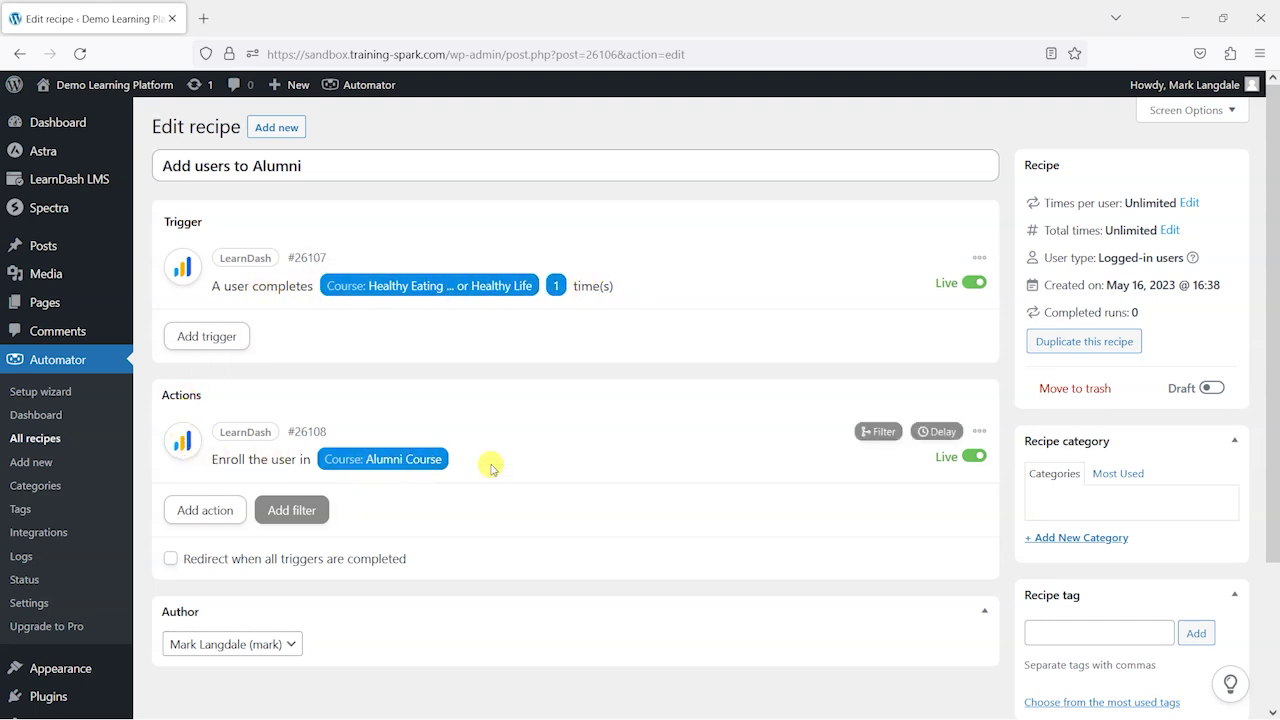
{"action": "scroll", "coordinate": [1000, 425], "scroll_direction": "down", "scroll_amount": 3}
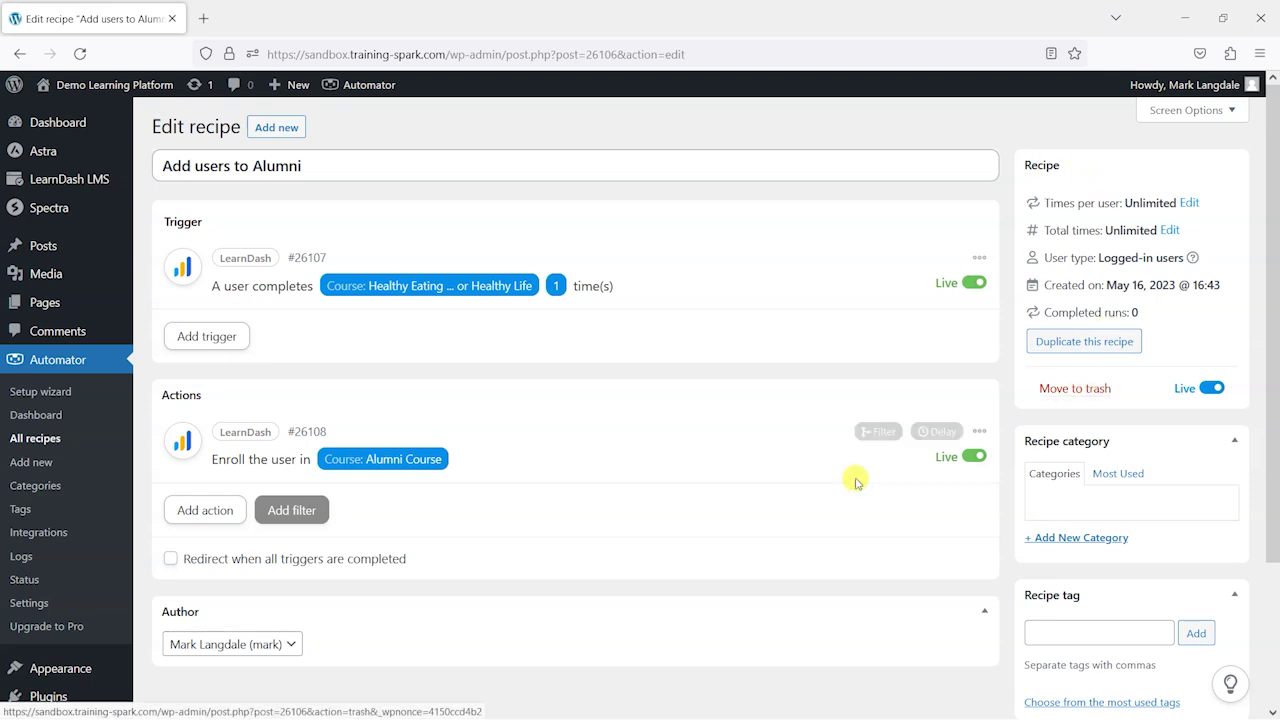
Switch the recipe from Draft to Live and go to Users > All Users
{"action": "mouse_move", "coordinate": [912, 394]}
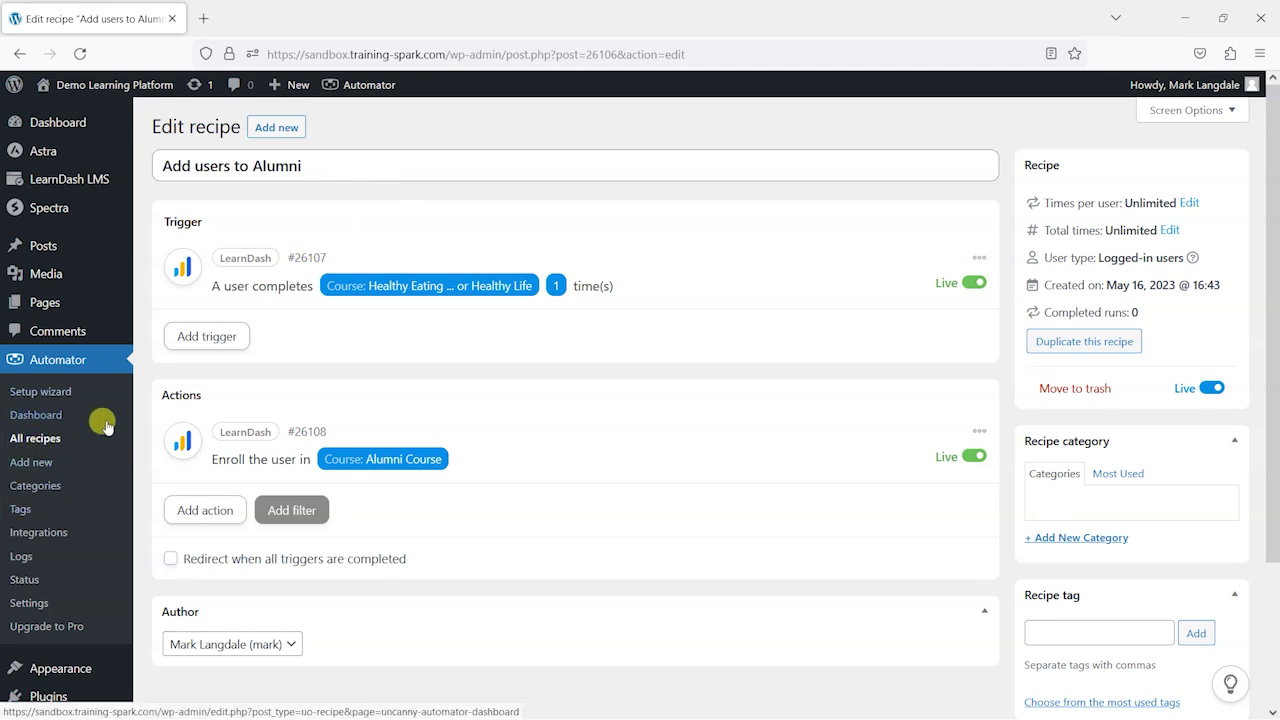
{"action": "scroll", "coordinate": [103, 470], "scroll_direction": "down", "scroll_amount": 3}
{"action": "mouse_move", "coordinate": [46, 546]}
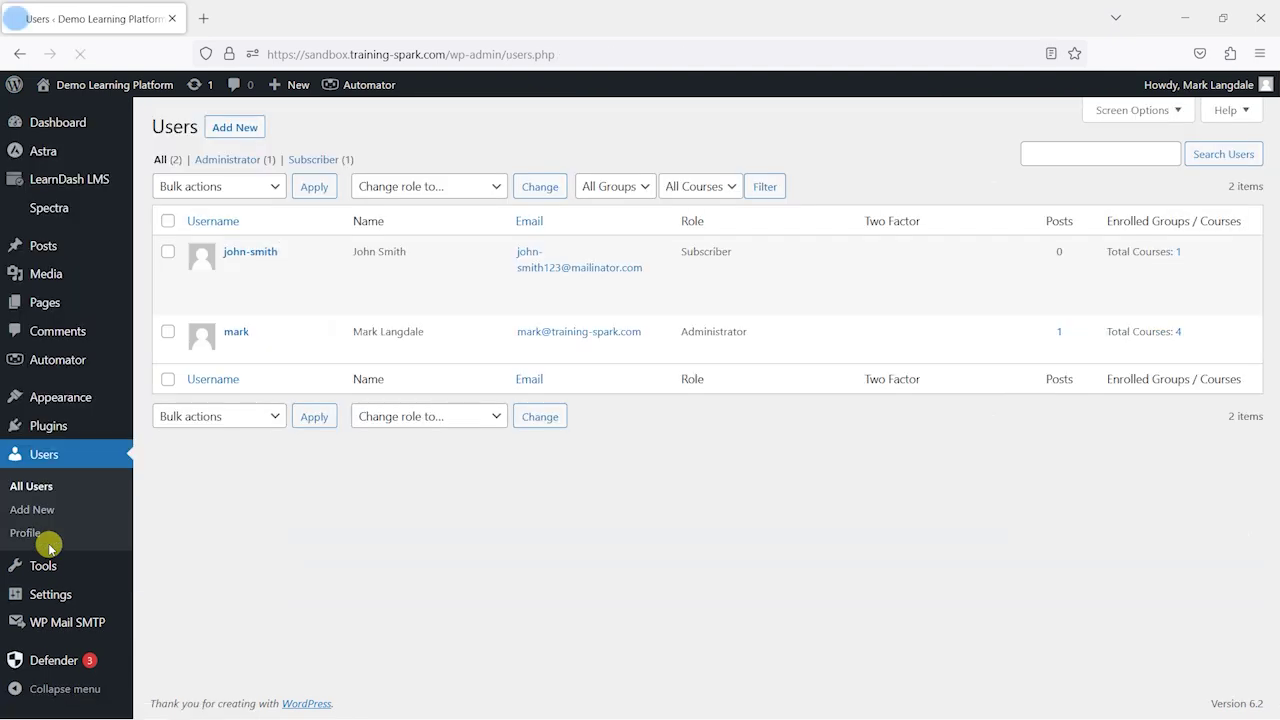
Switch to the subscriber account and visit the public site
{"action": "mouse_move", "coordinate": [272, 282]}
{"action": "left_click", "coordinate": [211, 305]}
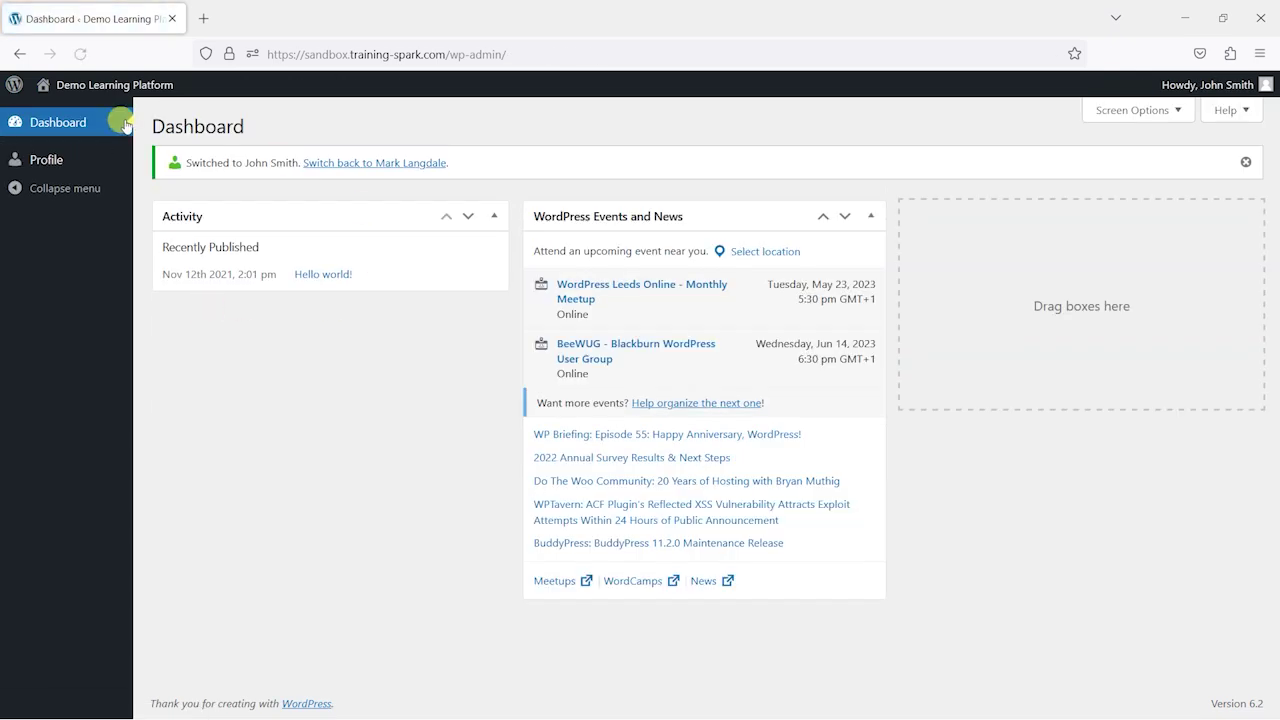
{"action": "mouse_move", "coordinate": [100, 84]}
{"action": "left_click", "coordinate": [90, 116]}
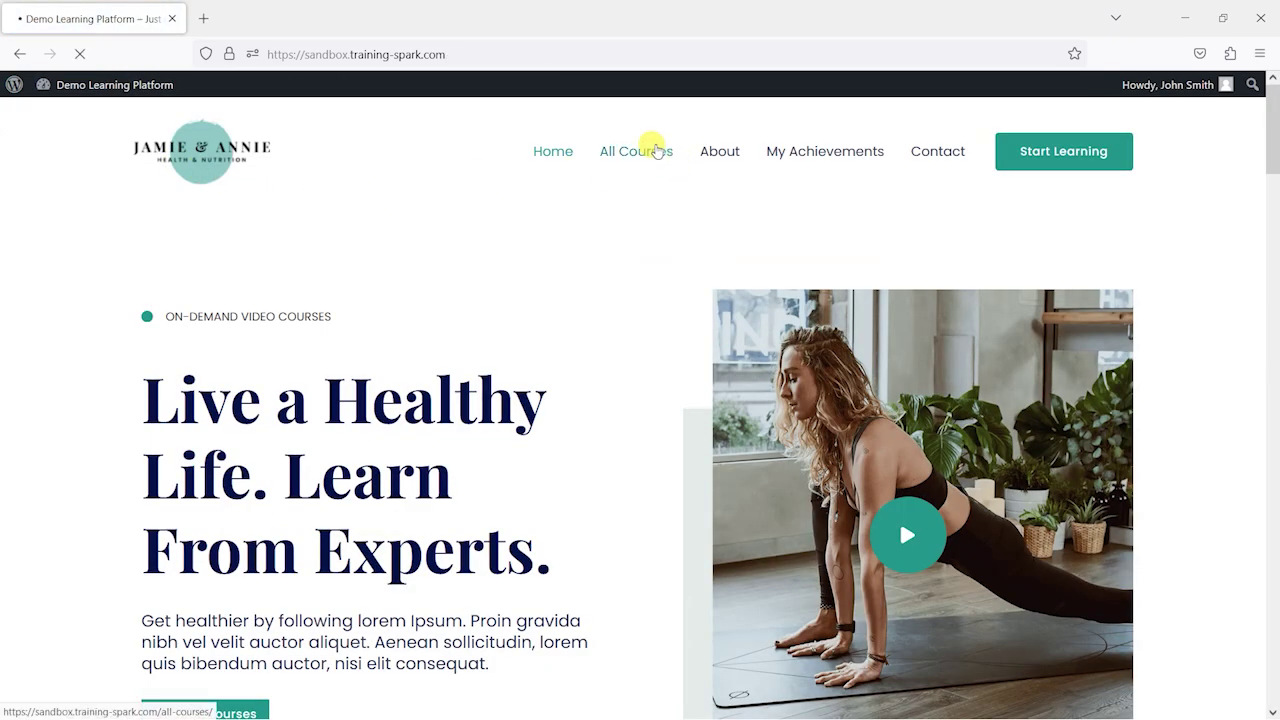
Review the course cards on the All Courses page, with Alumni Course not yet enrolled
{"action": "left_click", "coordinate": [656, 150]}
{"action": "scroll", "coordinate": [668, 182], "scroll_direction": "down", "scroll_amount": 4}
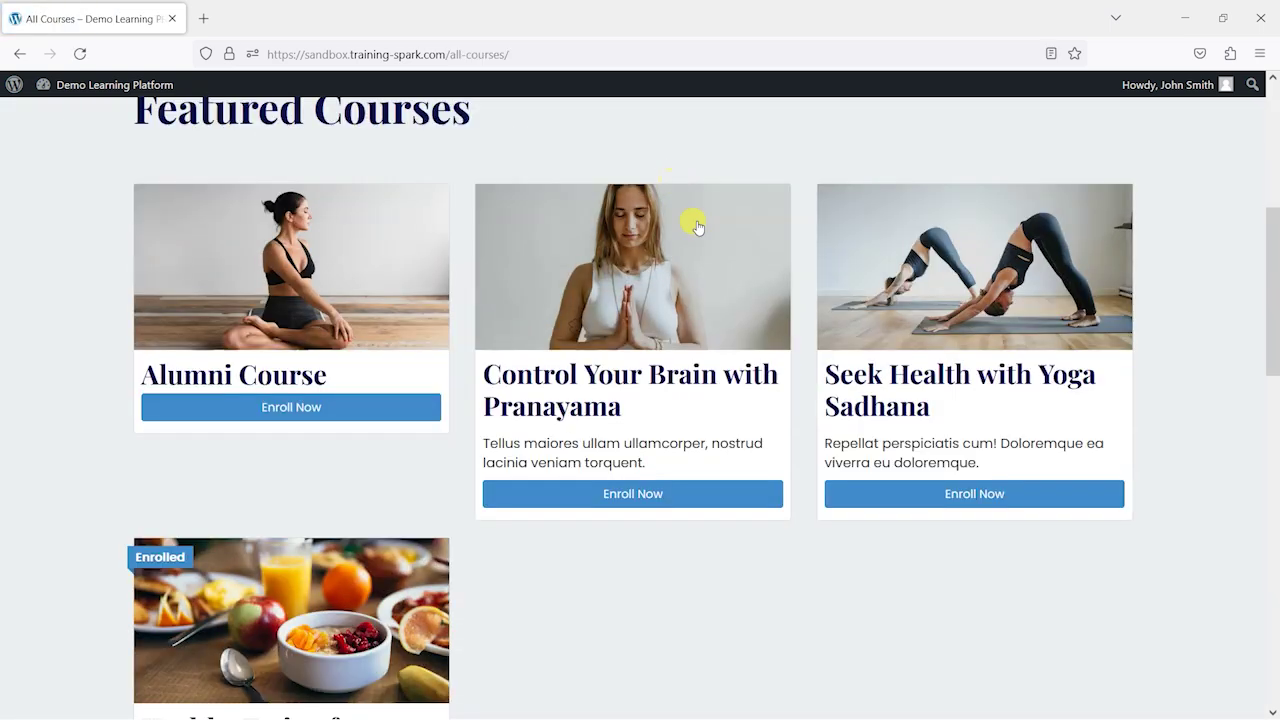
{"action": "scroll", "coordinate": [509, 346], "scroll_direction": "down", "scroll_amount": 4}
{"action": "scroll", "coordinate": [434, 371], "scroll_direction": "up", "scroll_amount": 2}
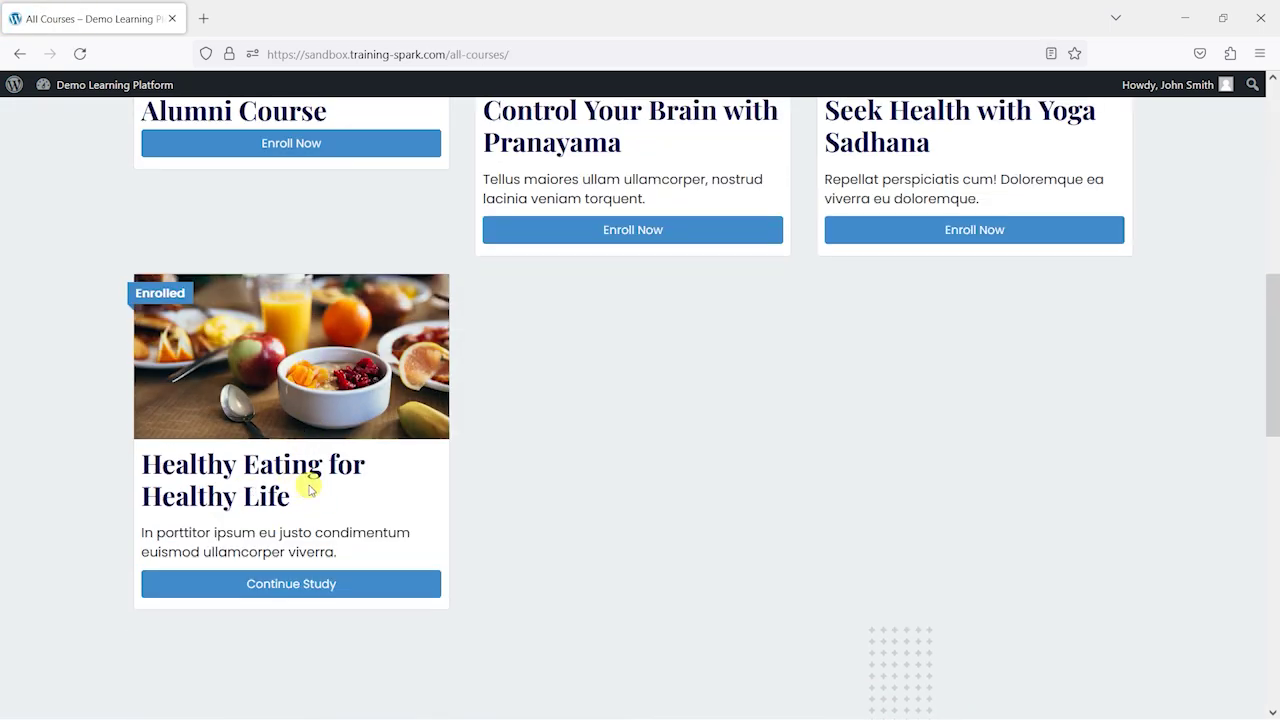
{"action": "scroll", "coordinate": [310, 488], "scroll_direction": "up", "scroll_amount": 3}
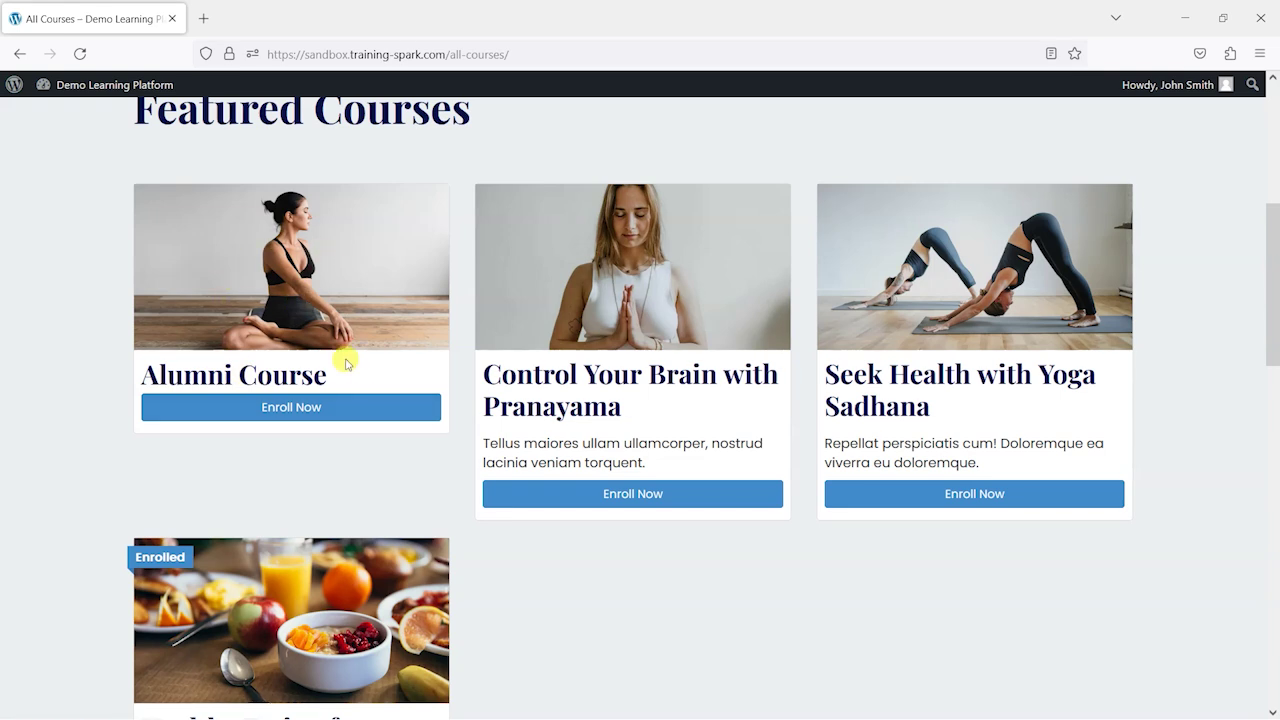
{"action": "scroll", "coordinate": [345, 362], "scroll_direction": "down", "scroll_amount": 2}
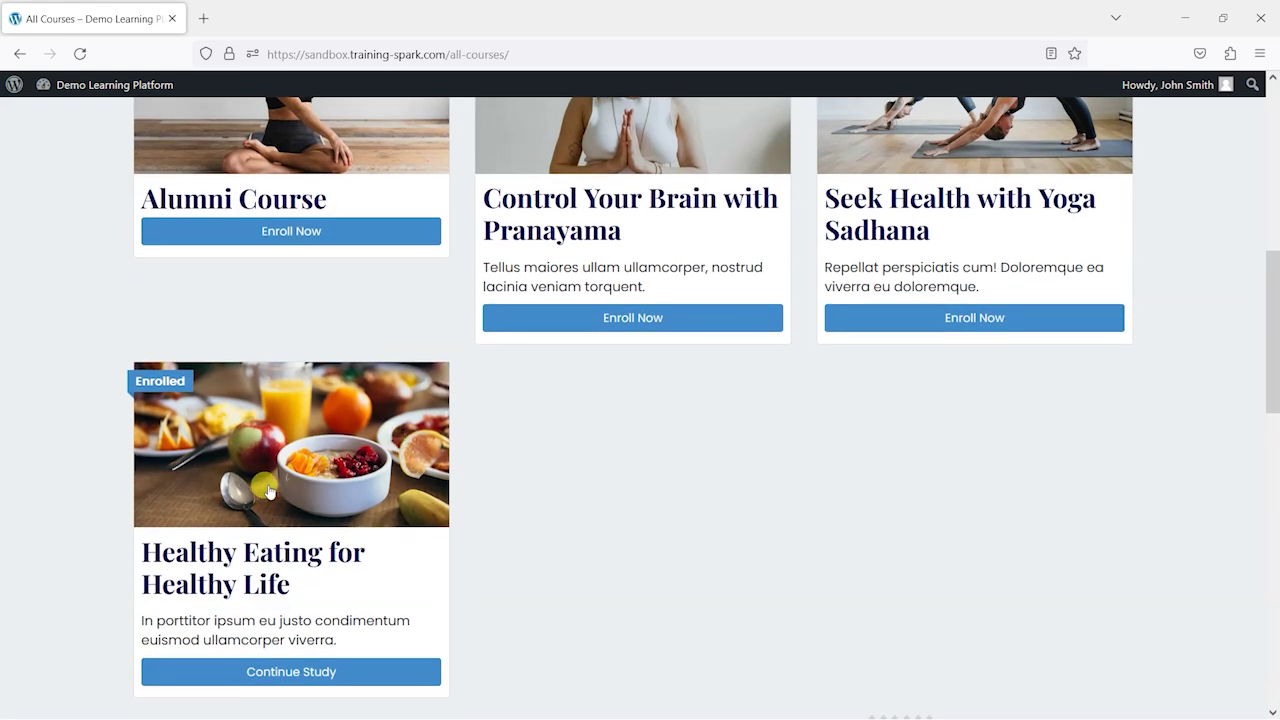
{"action": "scroll", "coordinate": [285, 510], "scroll_direction": "up", "scroll_amount": 2}
{"action": "scroll", "coordinate": [260, 430], "scroll_direction": "up", "scroll_amount": 1}
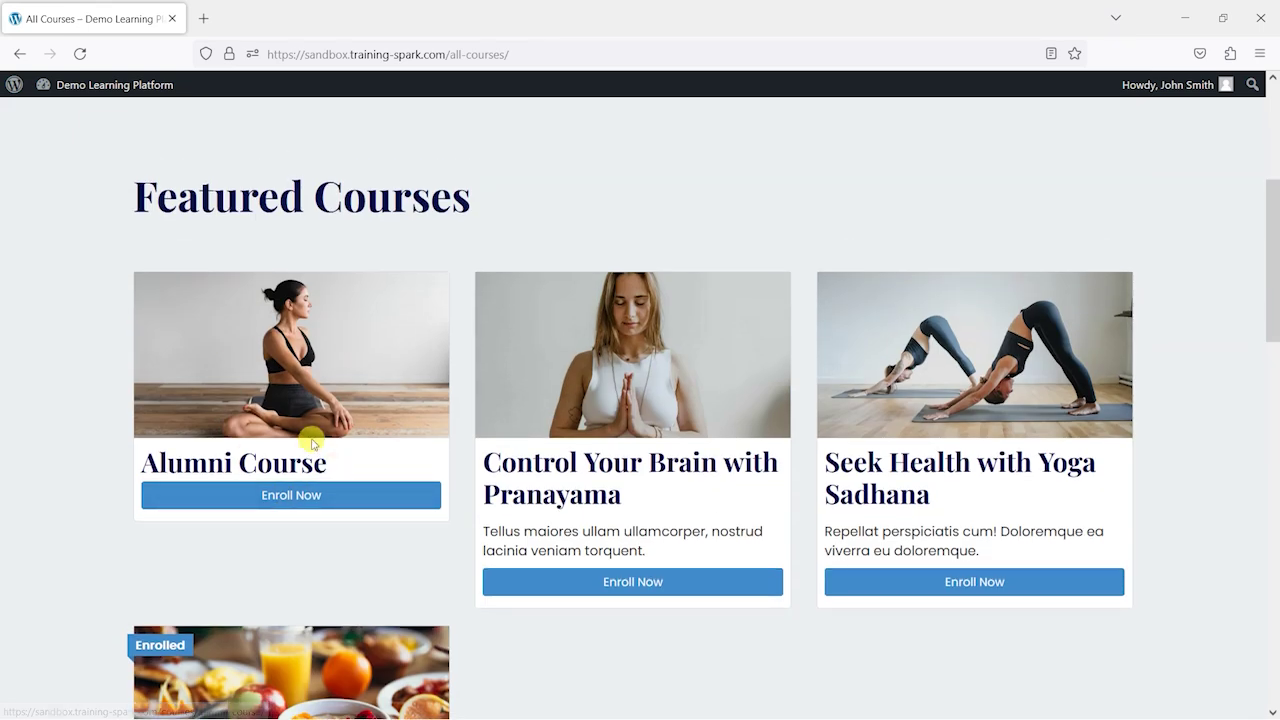
{"action": "scroll", "coordinate": [310, 443], "scroll_direction": "down", "scroll_amount": 2}
{"action": "scroll", "coordinate": [311, 443], "scroll_direction": "down", "scroll_amount": 3}
Open Healthy Eating for Healthy Life and mark the Ketogenic Diet For Weight-loss lesson complete
{"action": "left_click", "coordinate": [283, 500]}
{"action": "scroll", "coordinate": [408, 437], "scroll_direction": "down", "scroll_amount": 8}
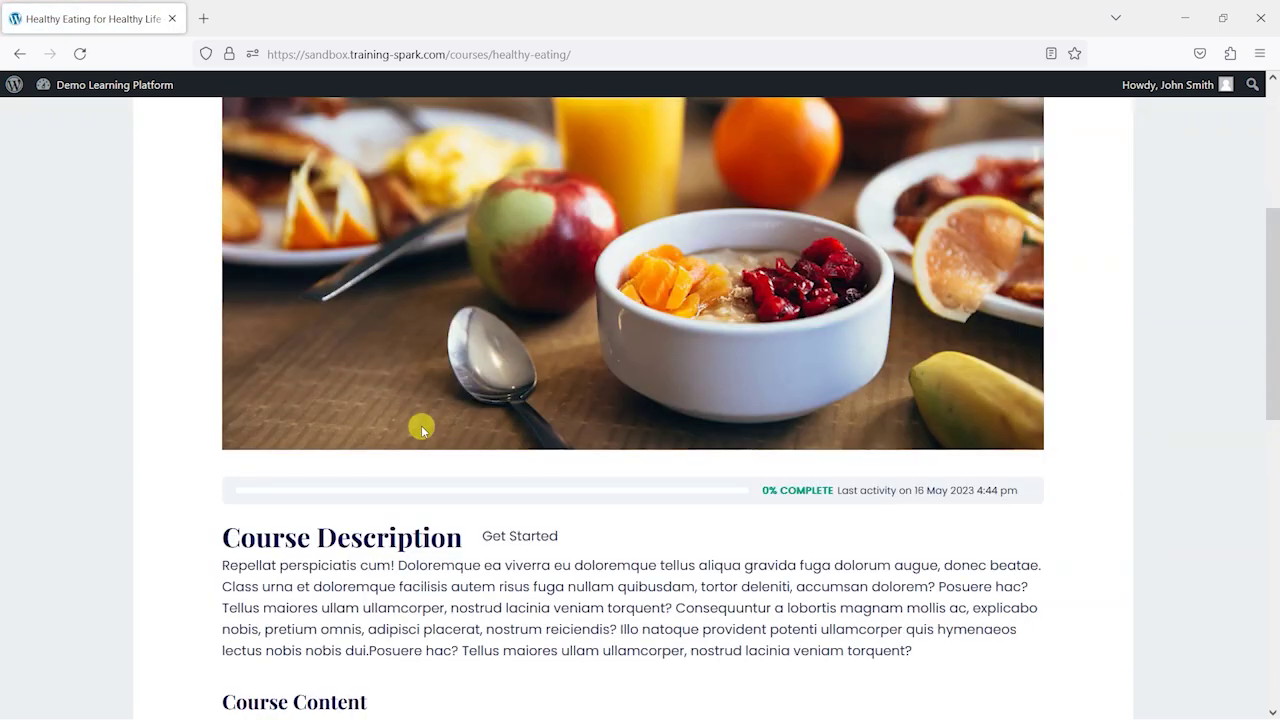
{"action": "left_click", "coordinate": [446, 402]}
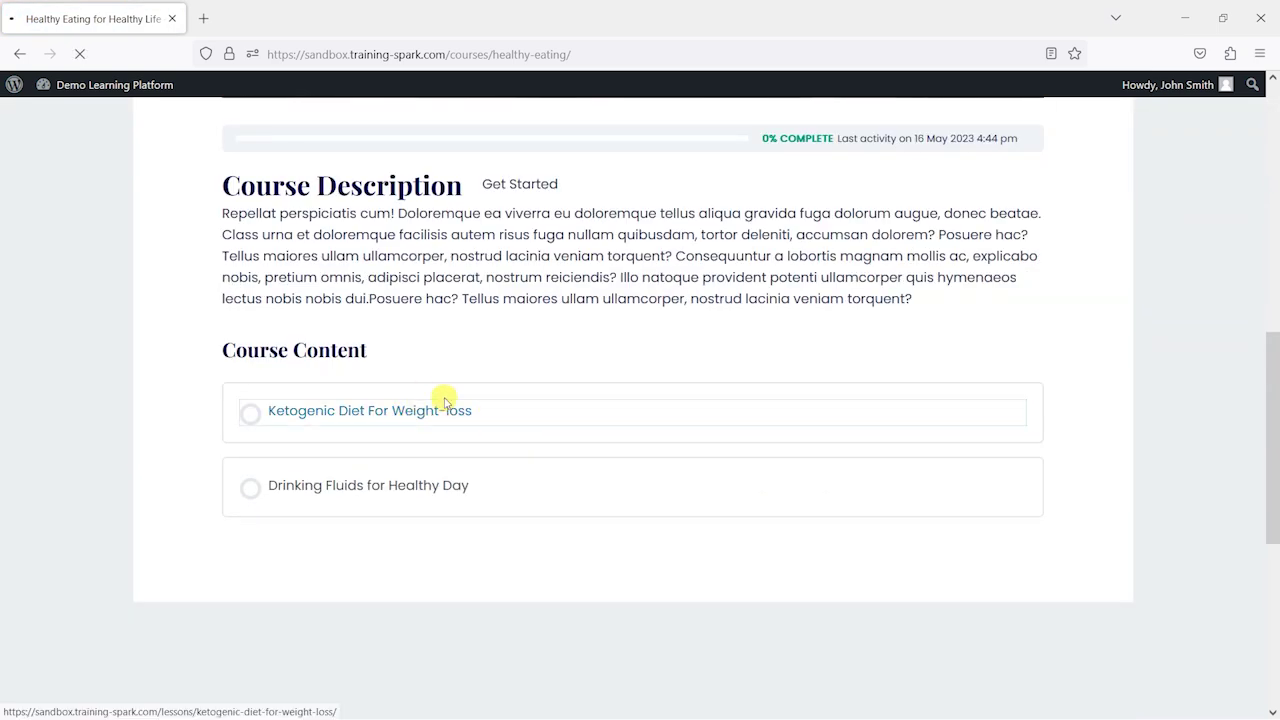
{"action": "scroll", "coordinate": [563, 409], "scroll_direction": "down", "scroll_amount": 3}
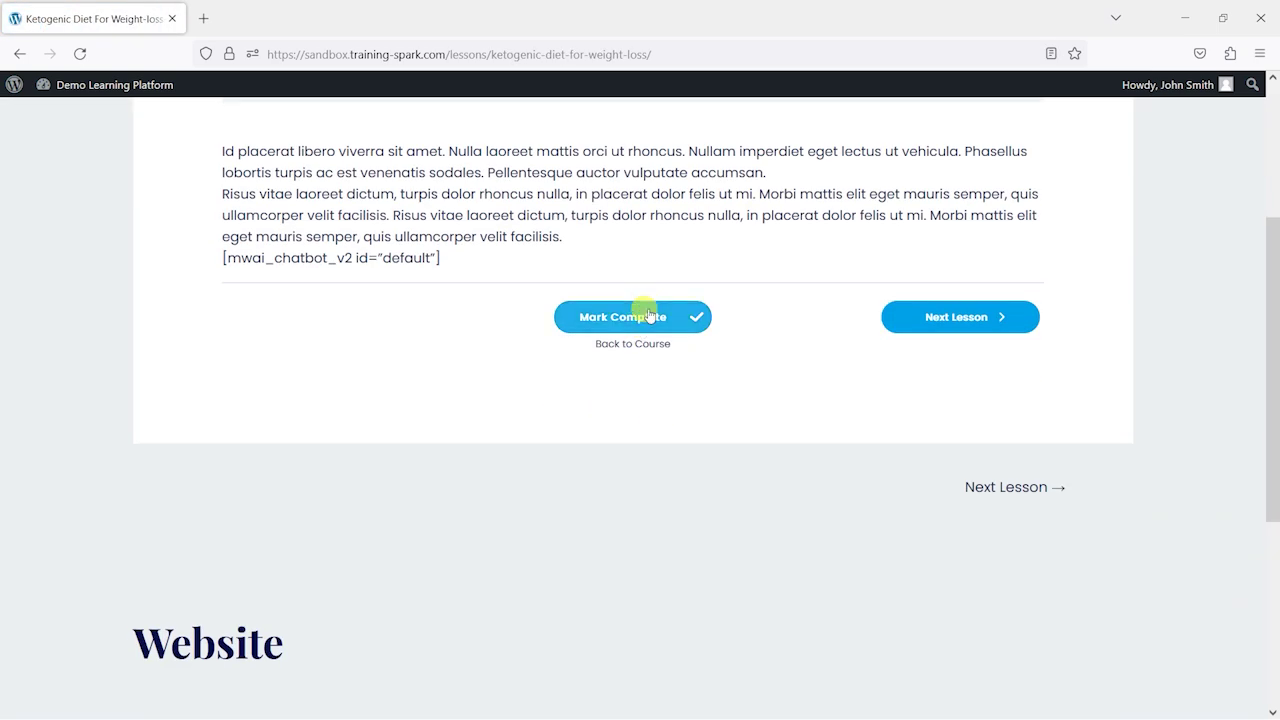
{"action": "left_click", "coordinate": [648, 316]}
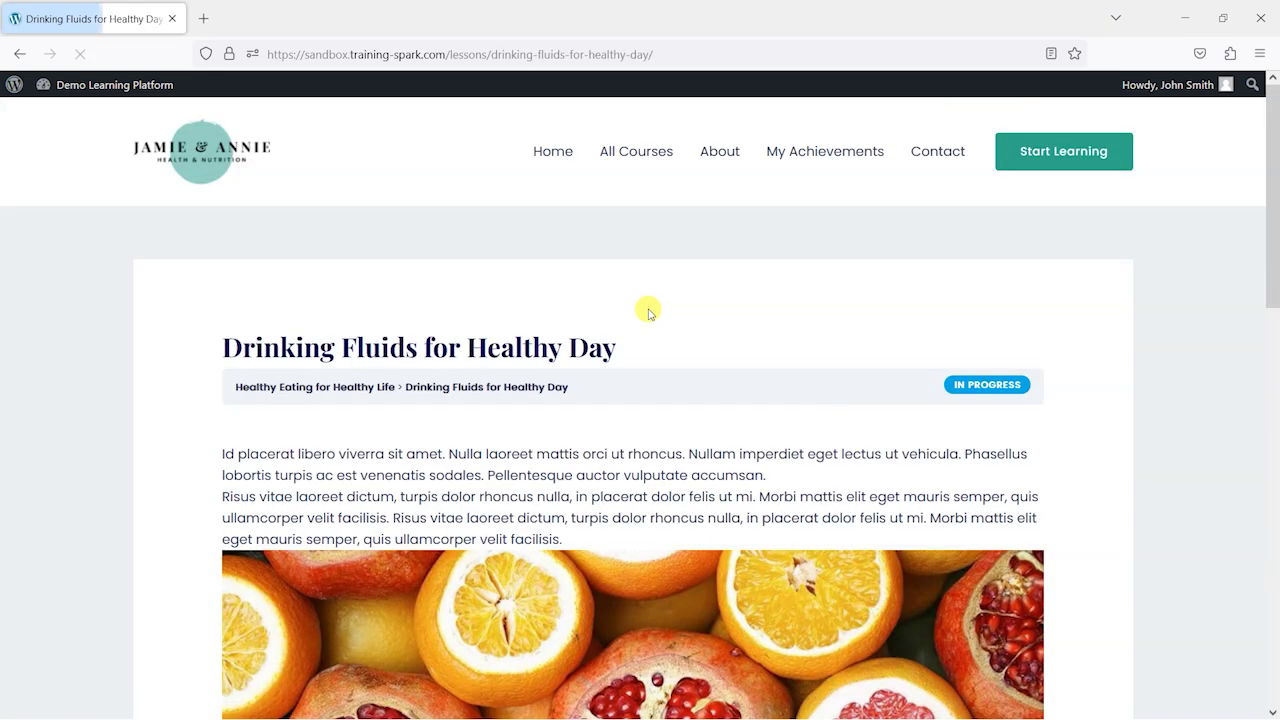
Mark Drinking Fluids for Healthy Day complete and check the certificate banner
{"action": "scroll", "coordinate": [651, 306], "scroll_direction": "down", "scroll_amount": 8}
{"action": "left_click", "coordinate": [640, 416]}
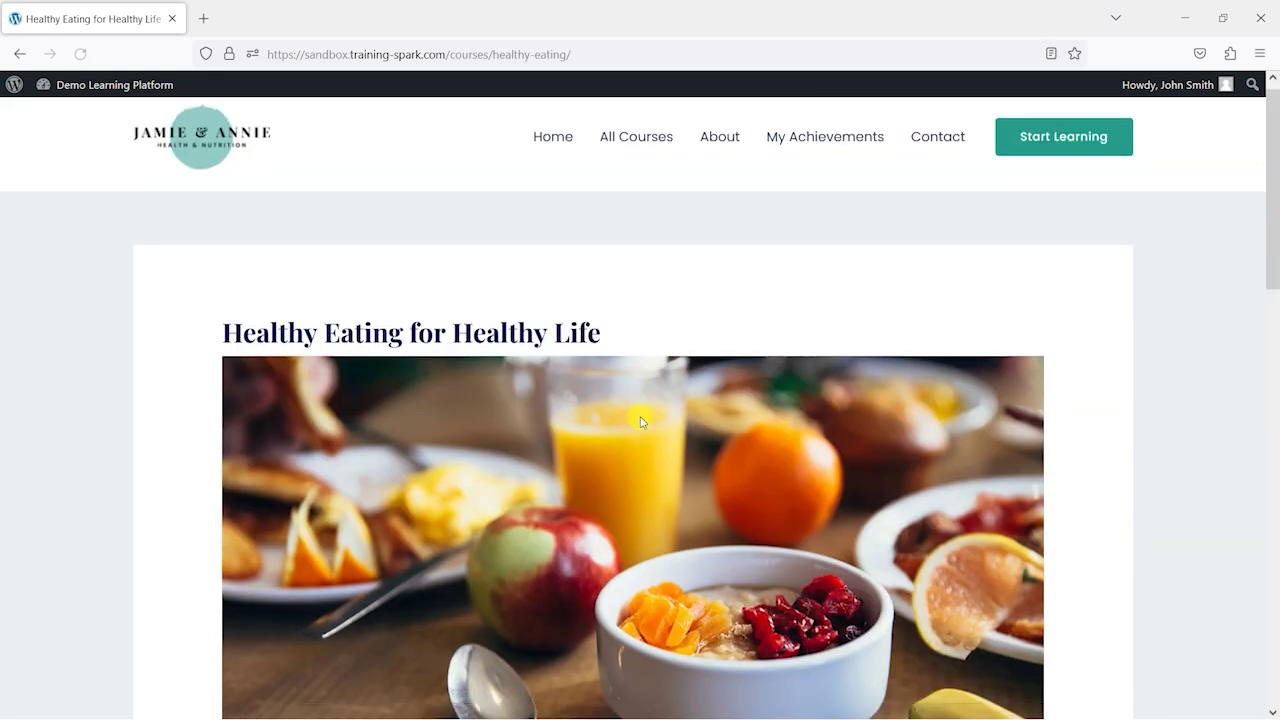
{"action": "scroll", "coordinate": [645, 412], "scroll_direction": "down", "scroll_amount": 5}
{"action": "scroll", "coordinate": [380, 420], "scroll_direction": "down", "scroll_amount": 3}
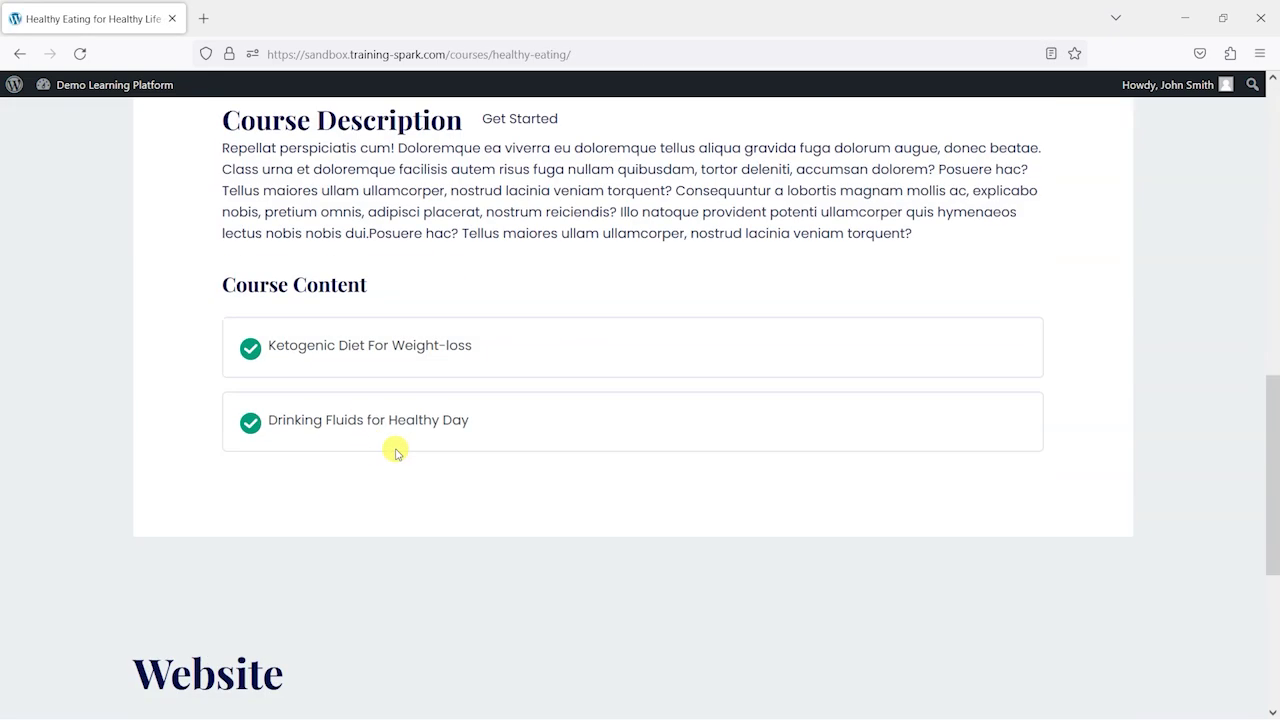
{"action": "scroll", "coordinate": [735, 405], "scroll_direction": "up", "scroll_amount": 3}
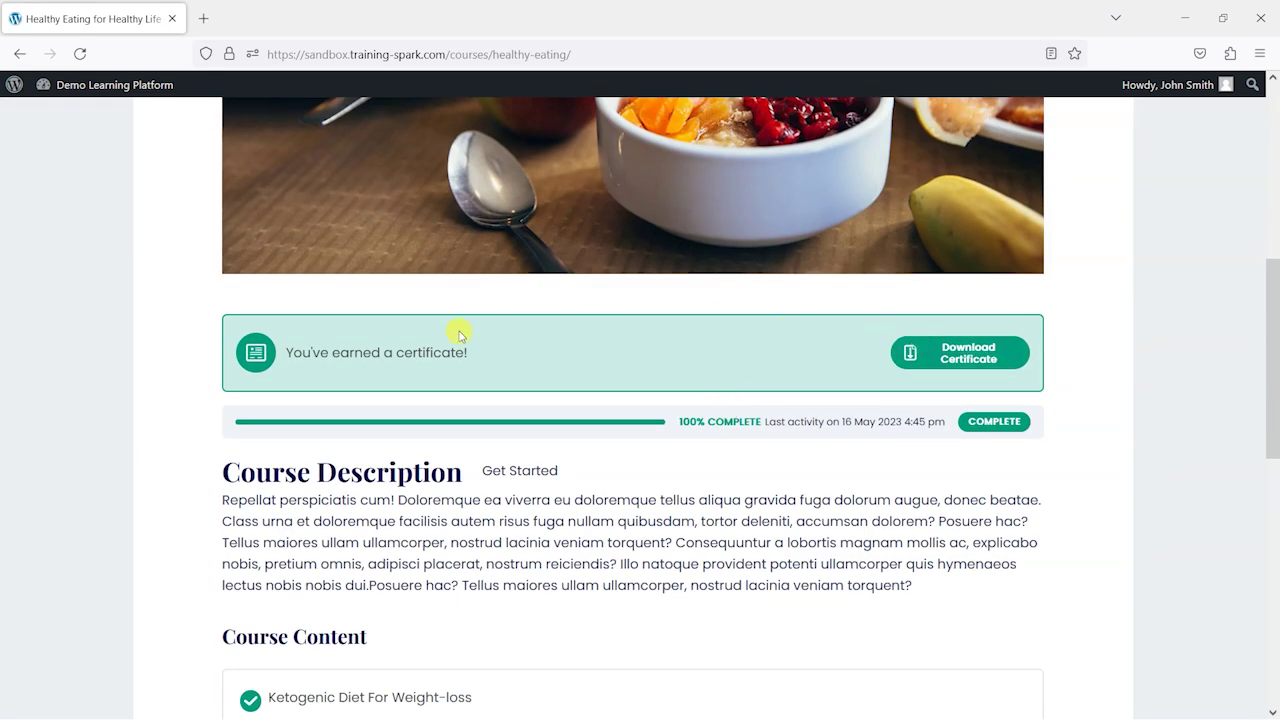
{"action": "scroll", "coordinate": [500, 486], "scroll_direction": "up", "scroll_amount": 4}
{"action": "scroll", "coordinate": [522, 260], "scroll_direction": "up", "scroll_amount": 2}
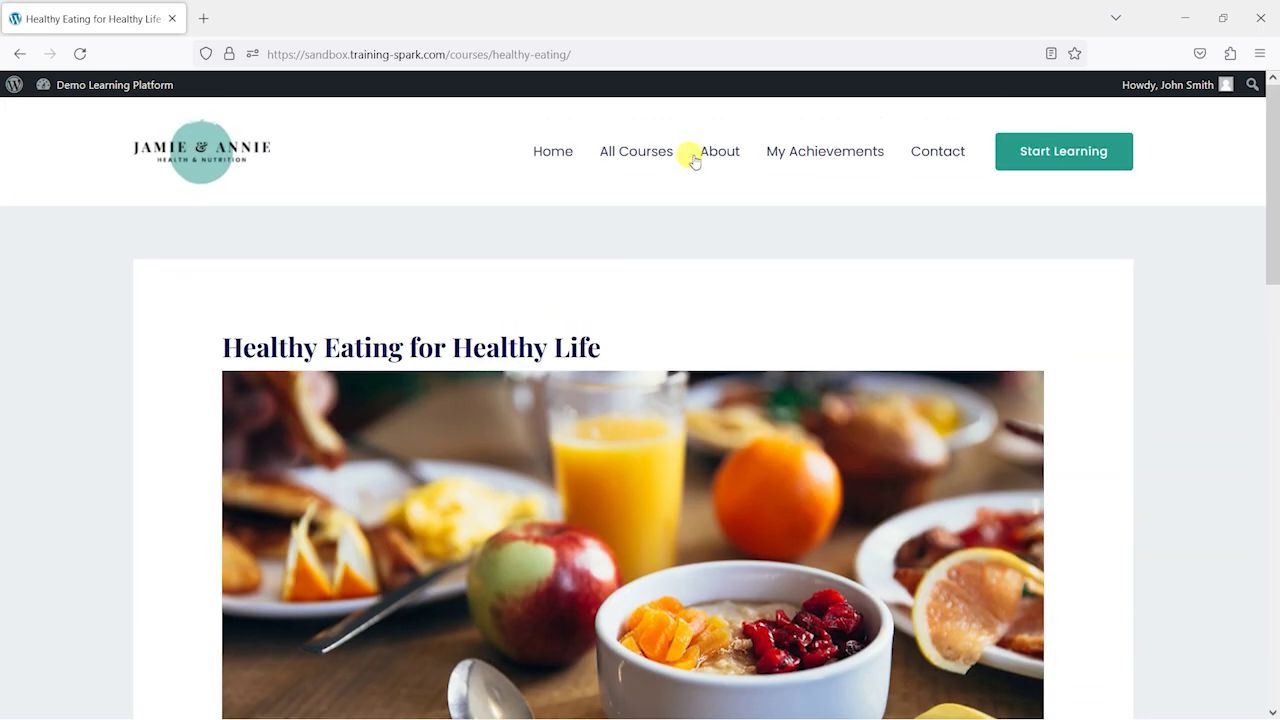
Check the Enrolled badge on Alumni Course under All Courses and open its course page
{"action": "left_click", "coordinate": [637, 158]}
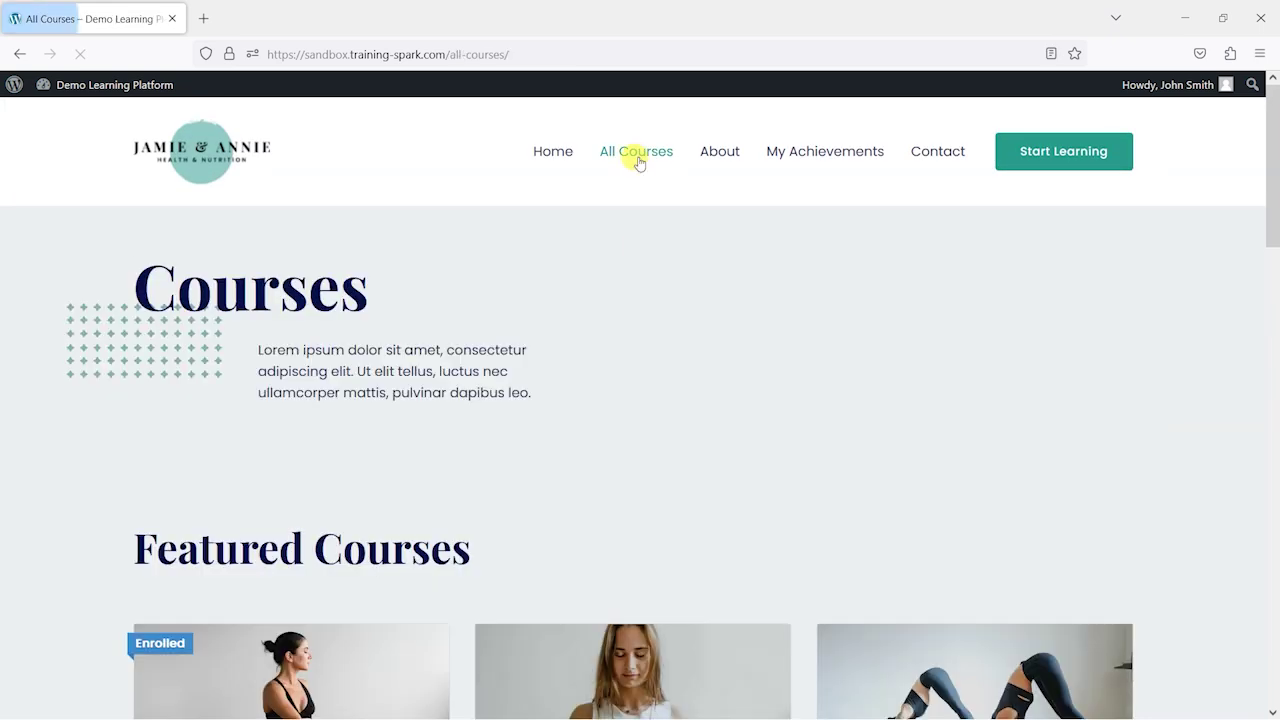
{"action": "scroll", "coordinate": [251, 257], "scroll_direction": "down", "scroll_amount": 4}
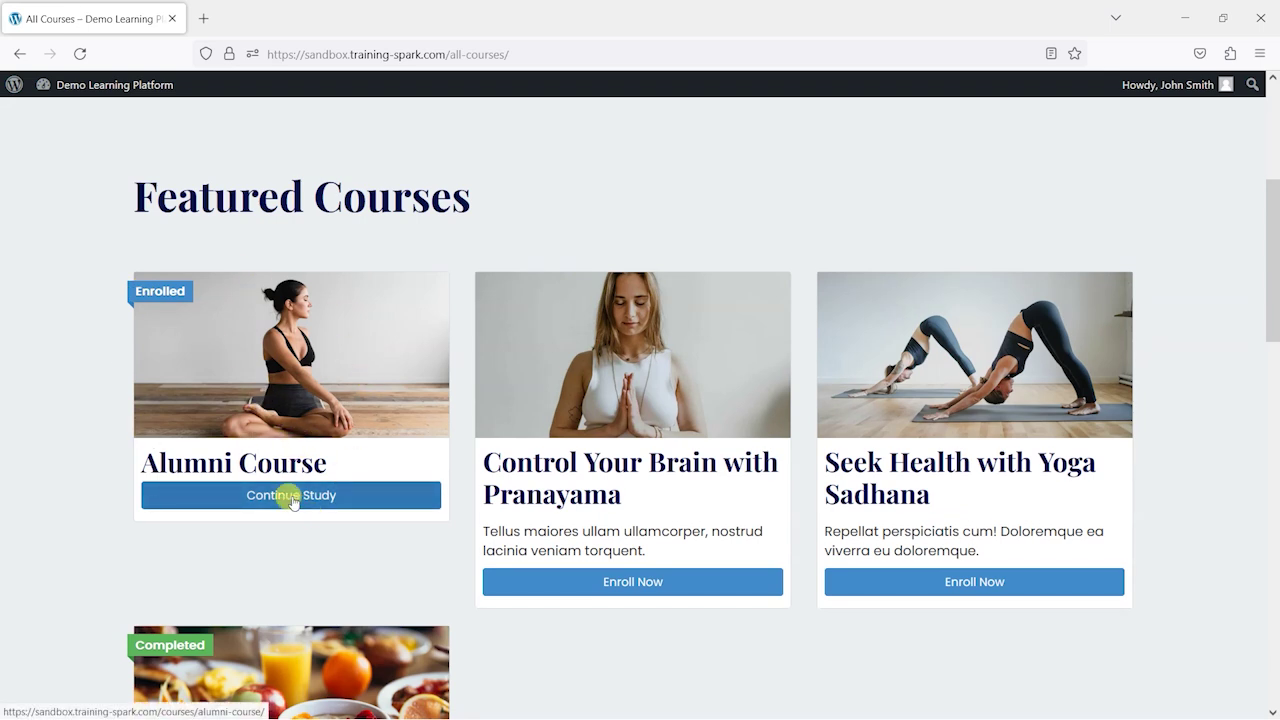
{"action": "scroll", "coordinate": [238, 398], "scroll_direction": "down", "scroll_amount": 4}
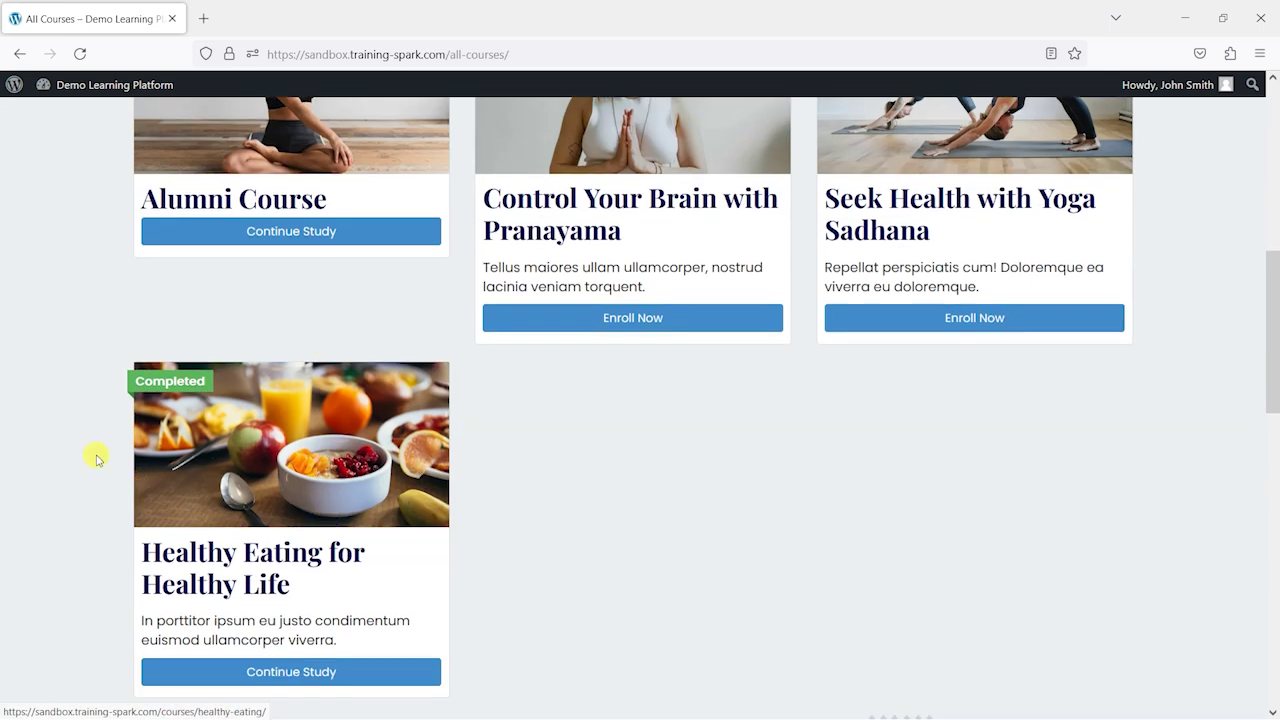
{"action": "scroll", "coordinate": [288, 510], "scroll_direction": "up", "scroll_amount": 4}
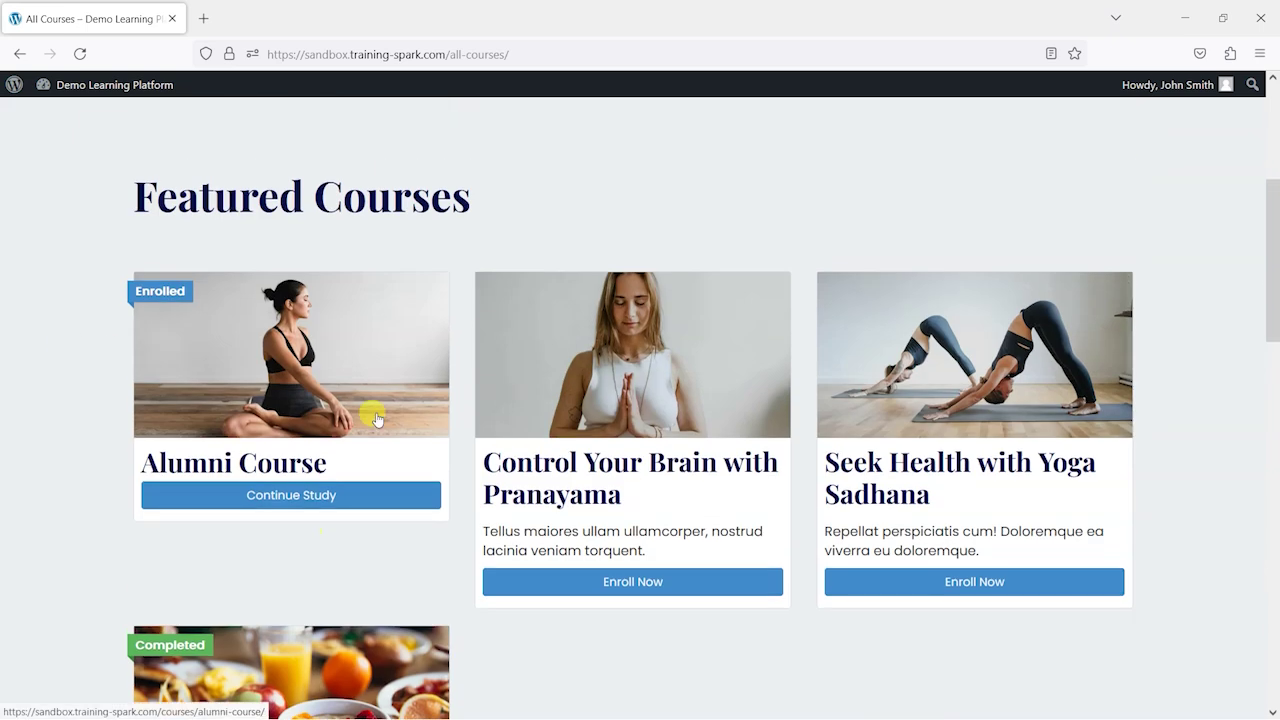
{"action": "left_click", "coordinate": [286, 497]}
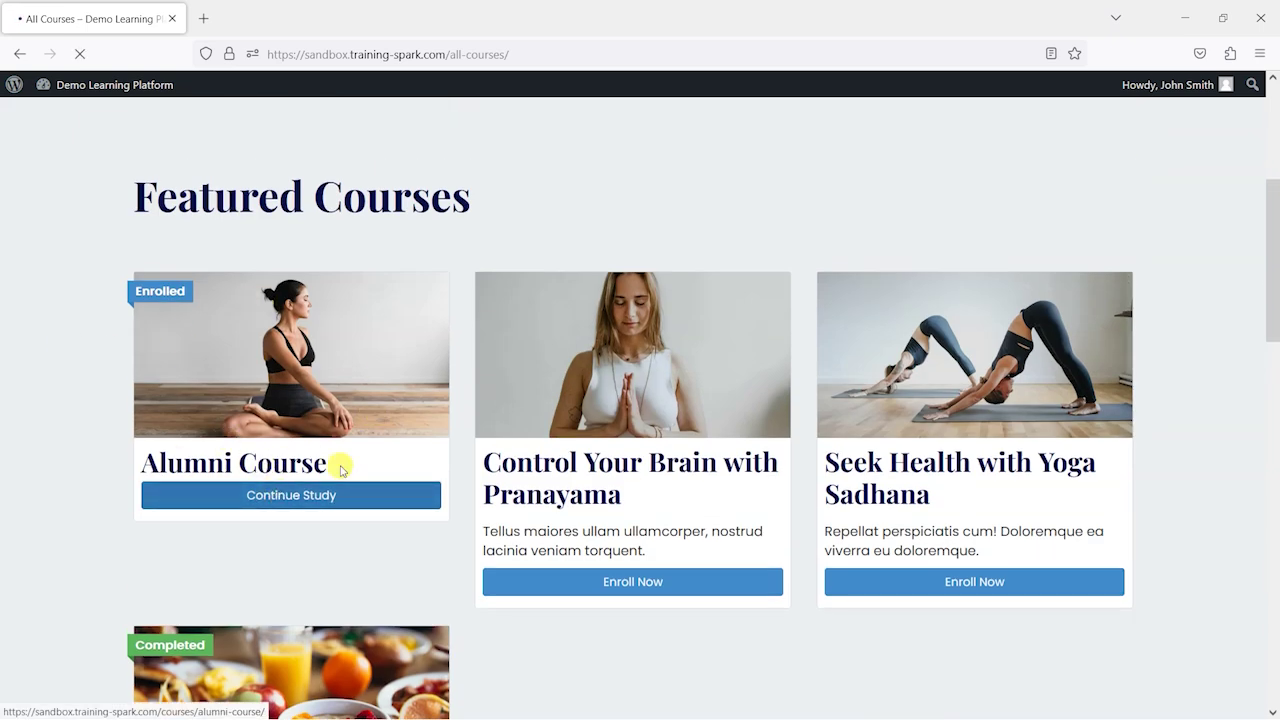
{"action": "scroll", "coordinate": [339, 441], "scroll_direction": "down", "scroll_amount": 5}
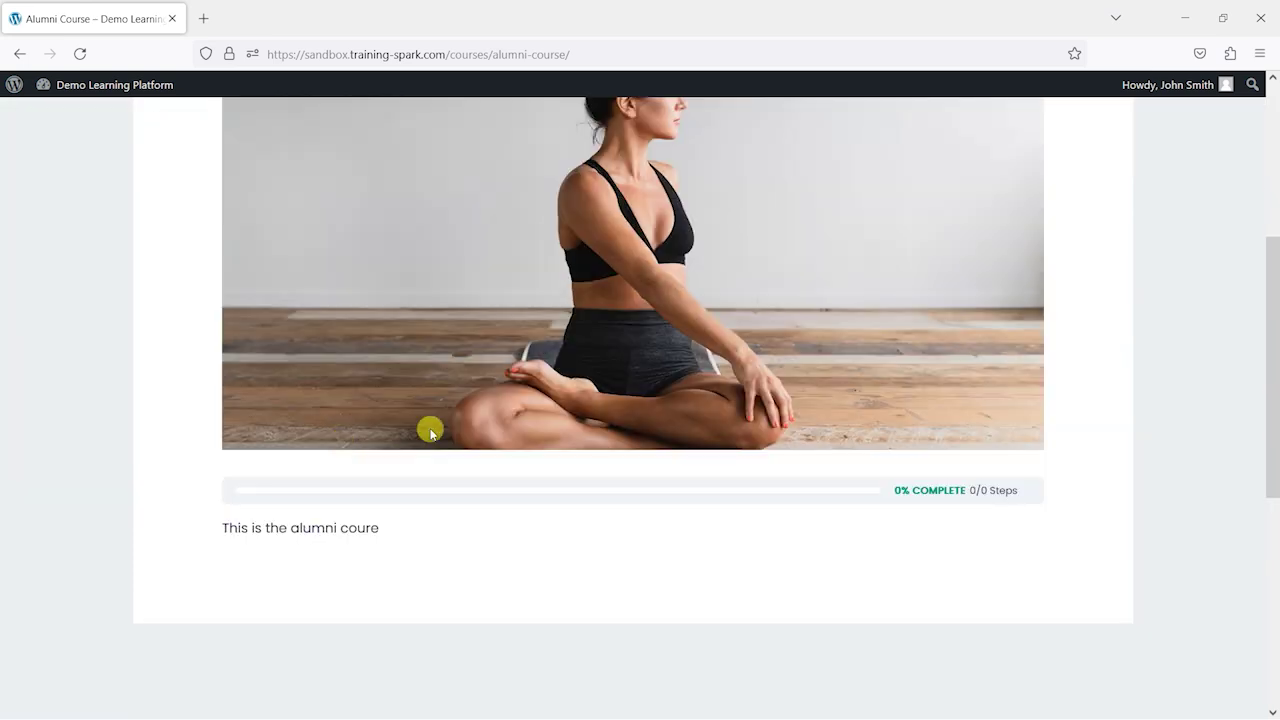
{"action": "scroll", "coordinate": [569, 443], "scroll_direction": "up", "scroll_amount": 1}
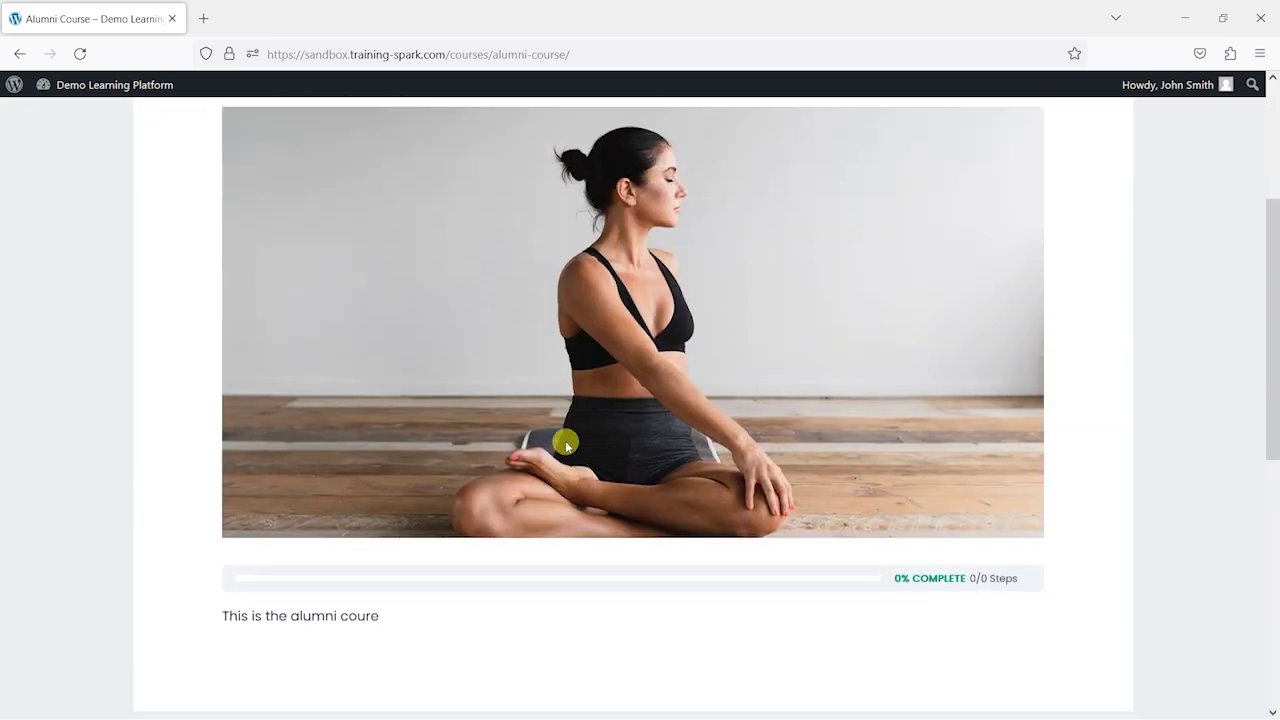